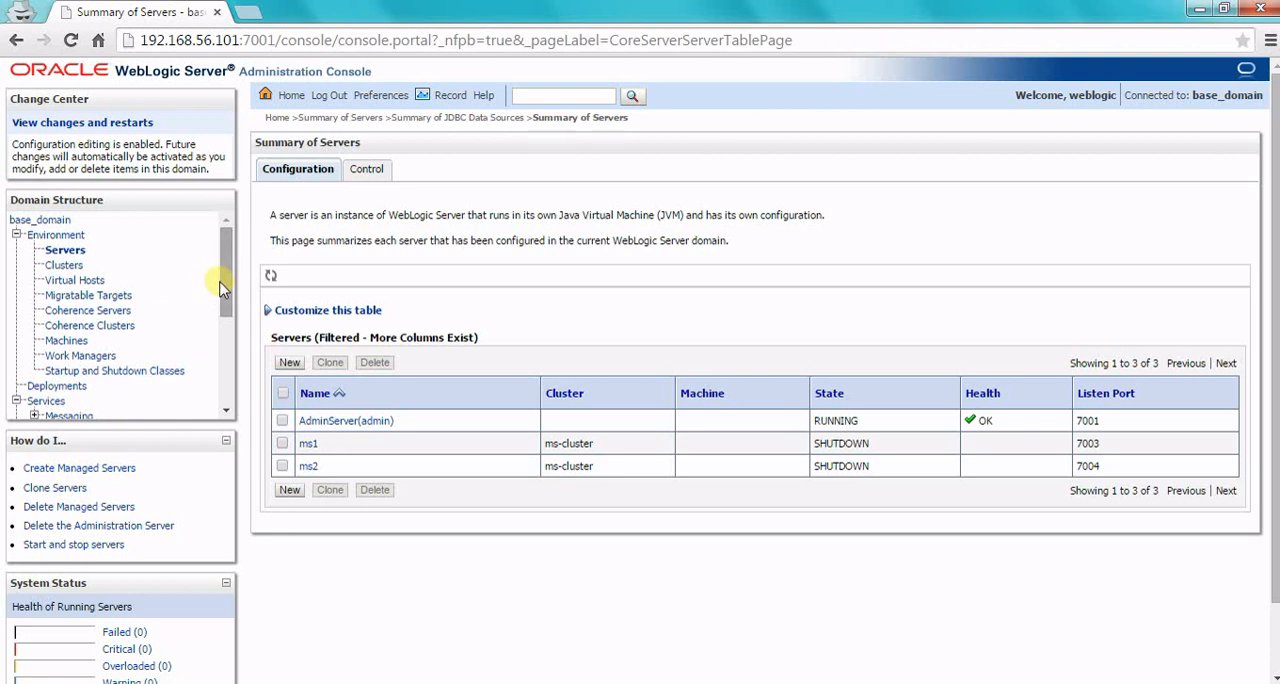
Step: Display the summary of JDBC data sources for the domain's services
scroll(217, 285, "down", 1)
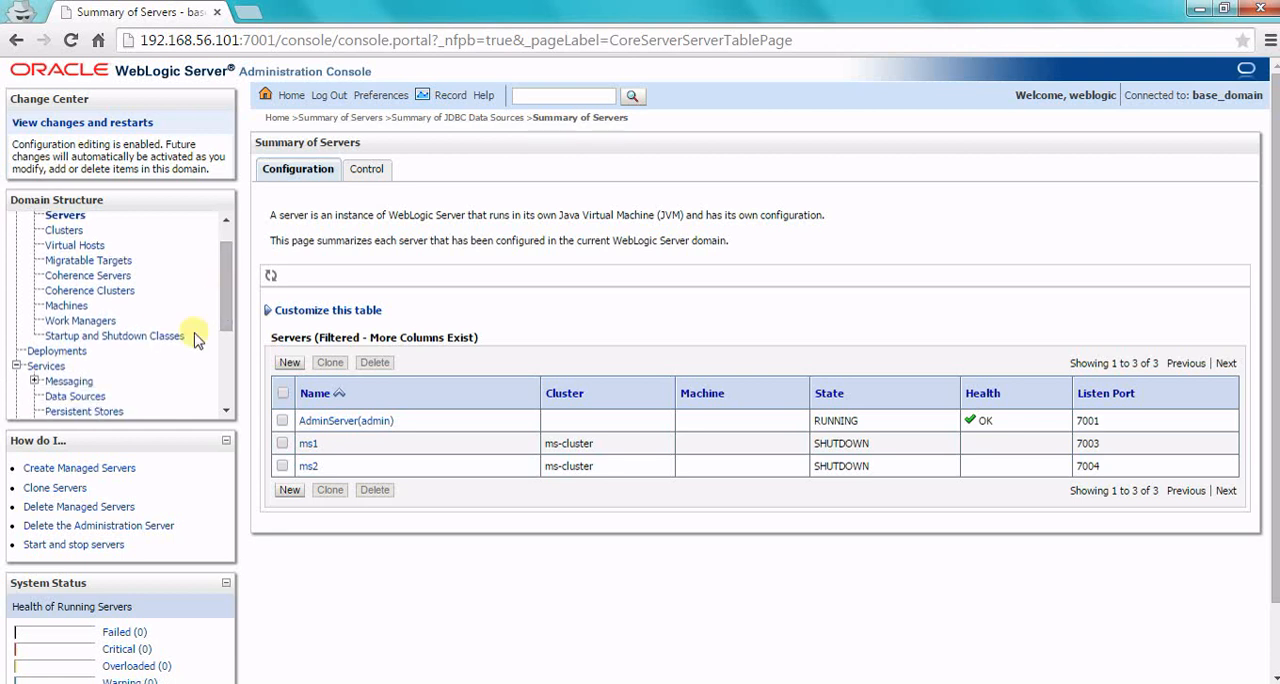
left_click(90, 398)
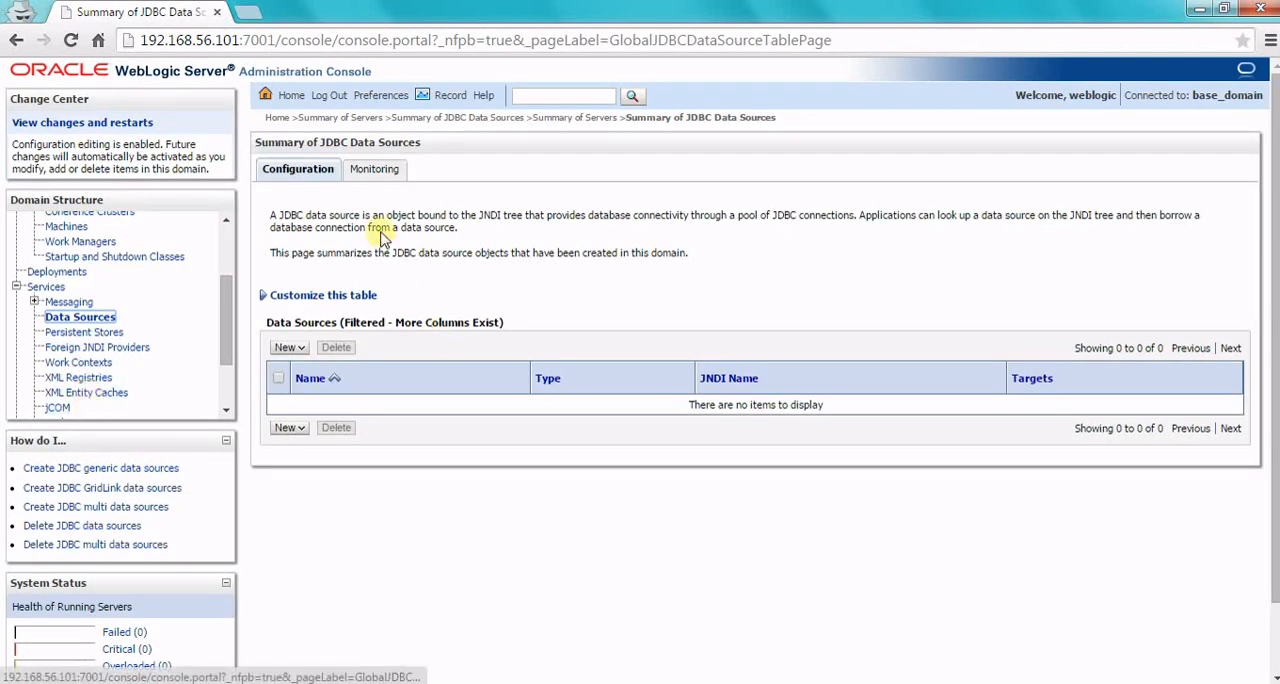
left_click_drag(466, 244, 301, 209)
left_click(301, 209)
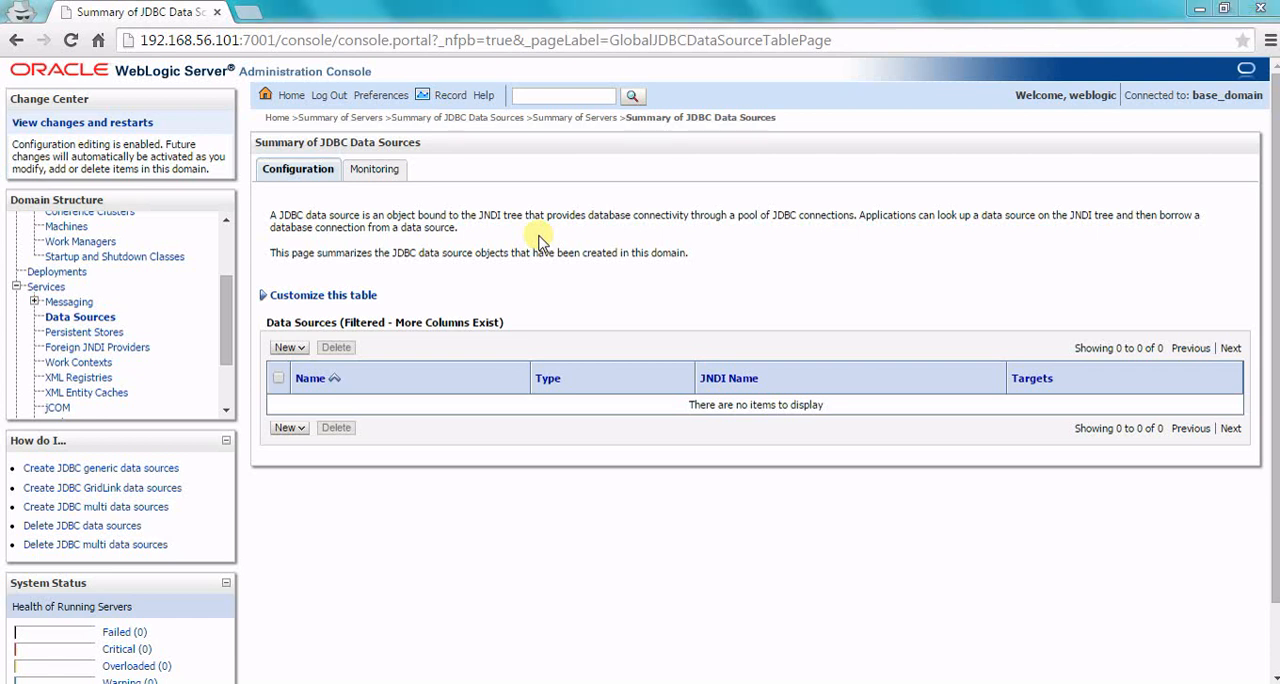
Step: Switch to the PuTTY terminal session and recall the earlier ping command for 10.239.116.68 without running it
key("super+r")
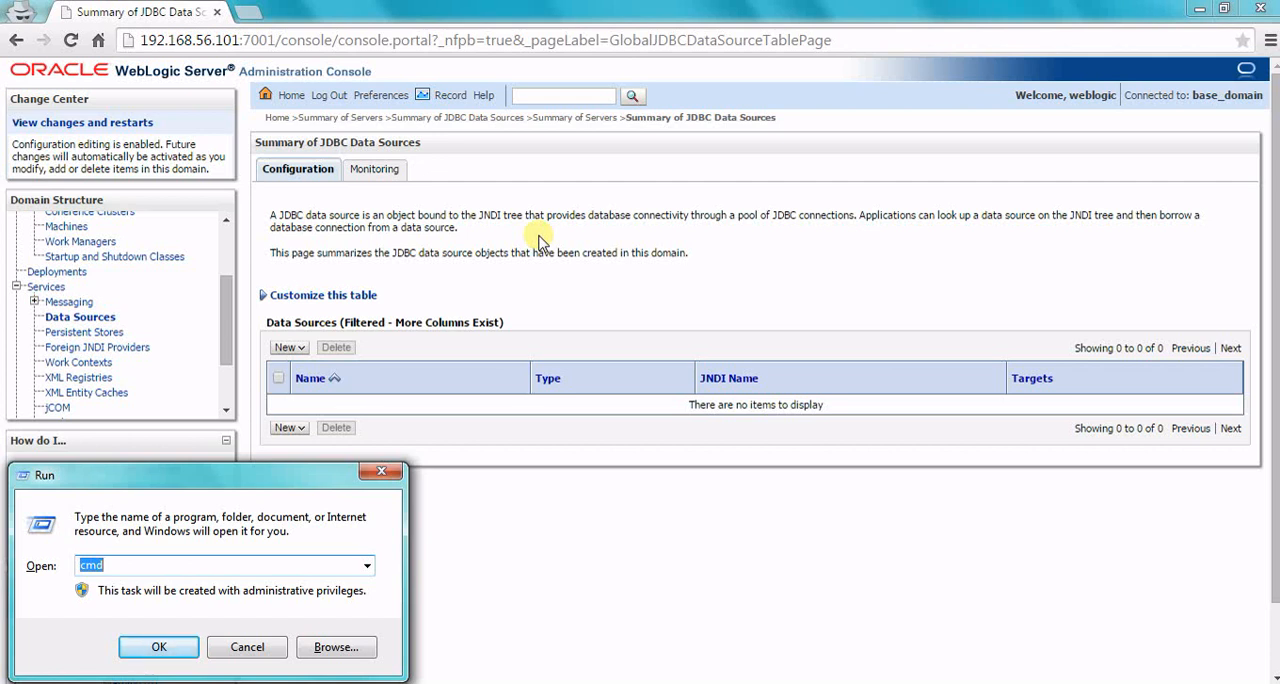
left_click(395, 476)
left_click(226, 676)
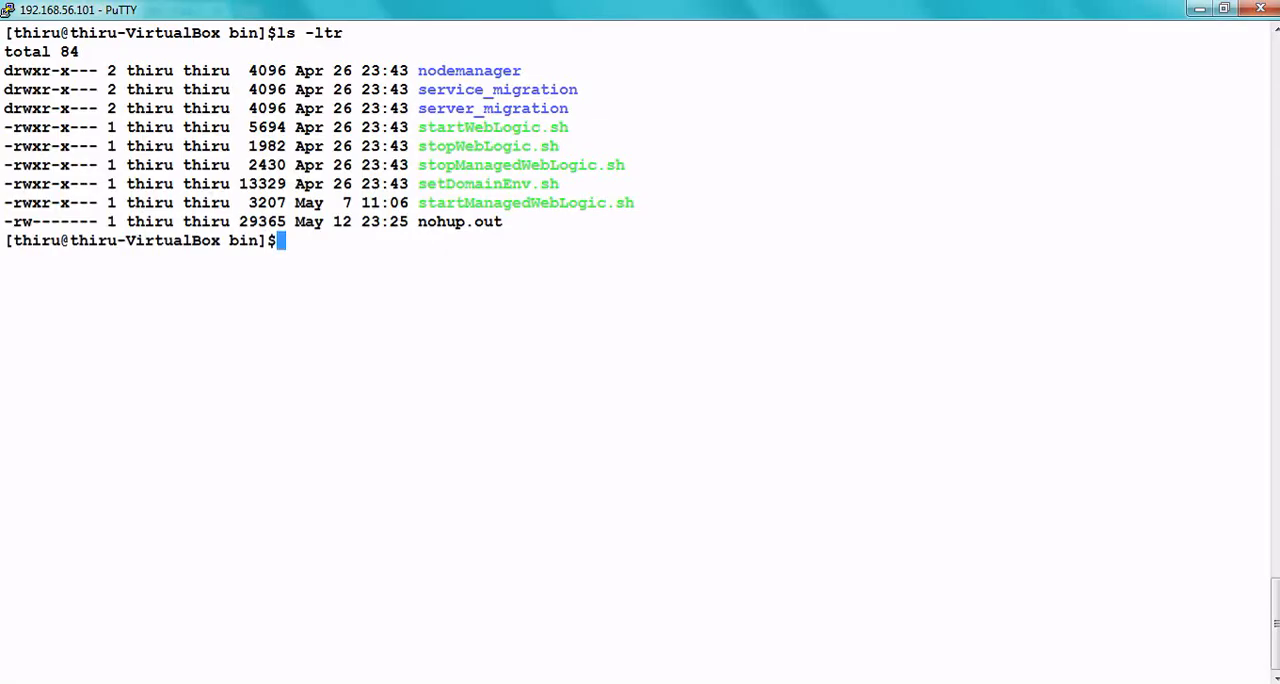
key("Up")
key("Up")
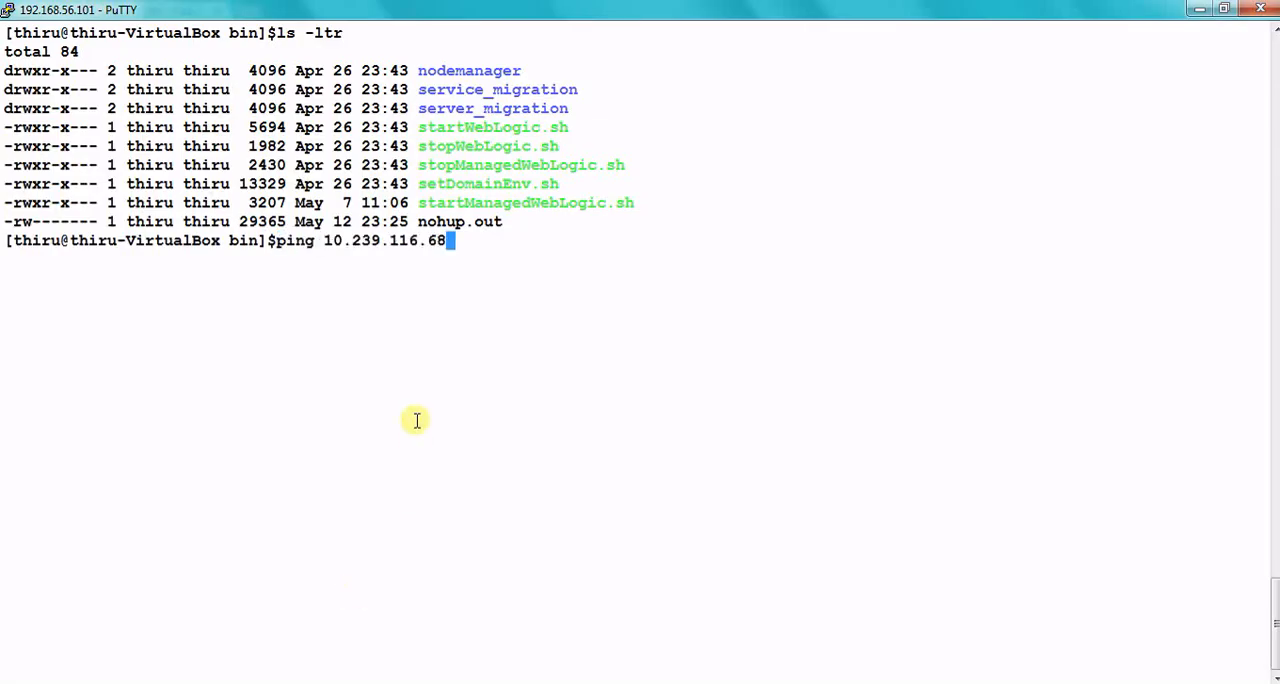
key("ctrl+c")
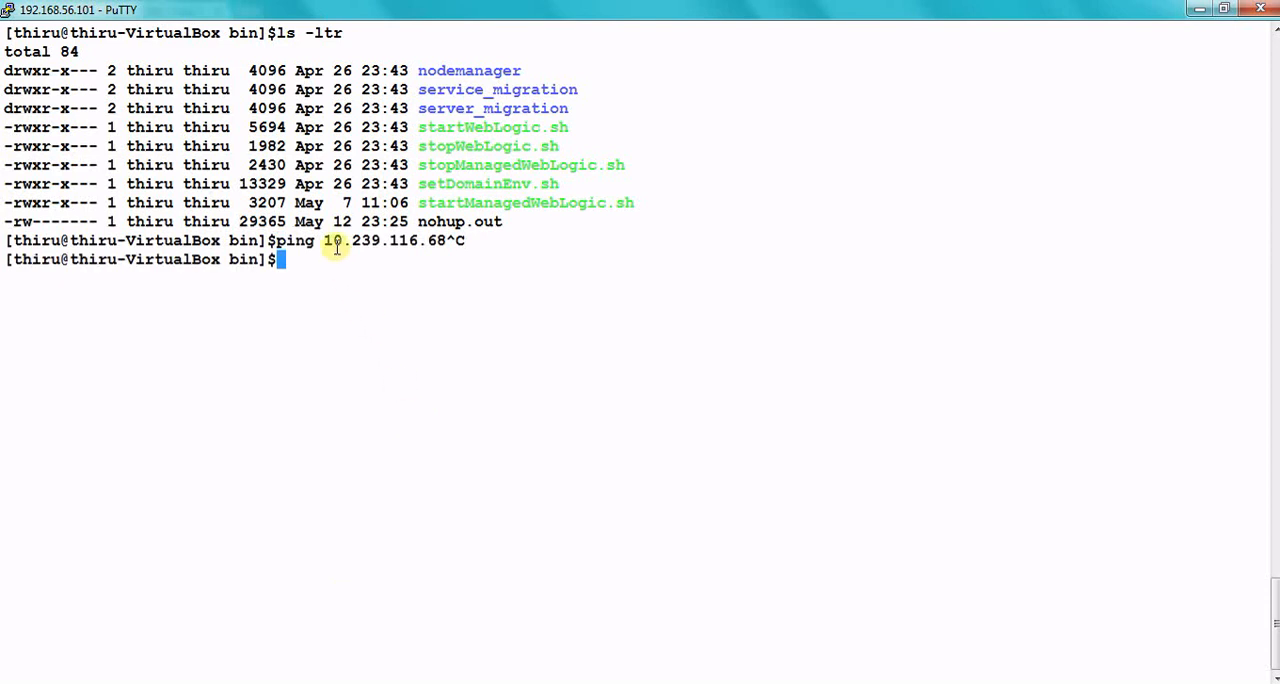
Step: Test access to the database listener by running telnet to the recalled address 10.239.116.68 on port 1521
left_click_drag(325, 240, 446, 236)
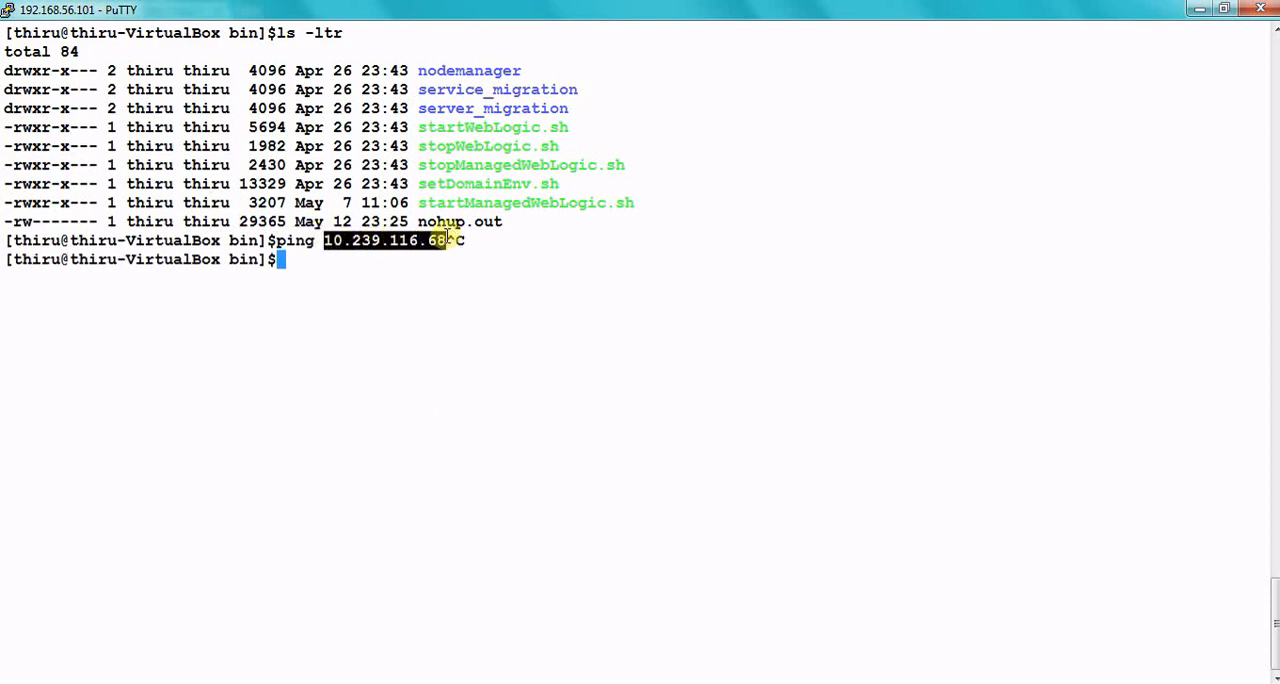
type("telnet")
right_click(446, 236)
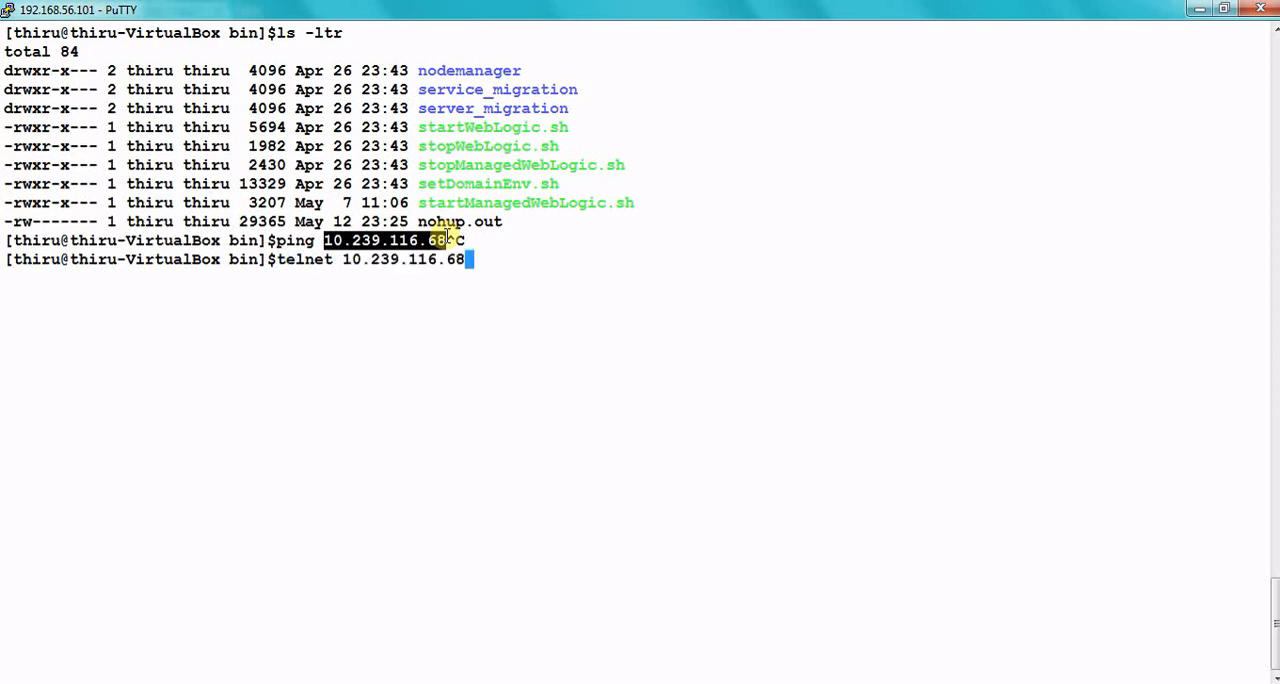
type("1521")
key("Return")
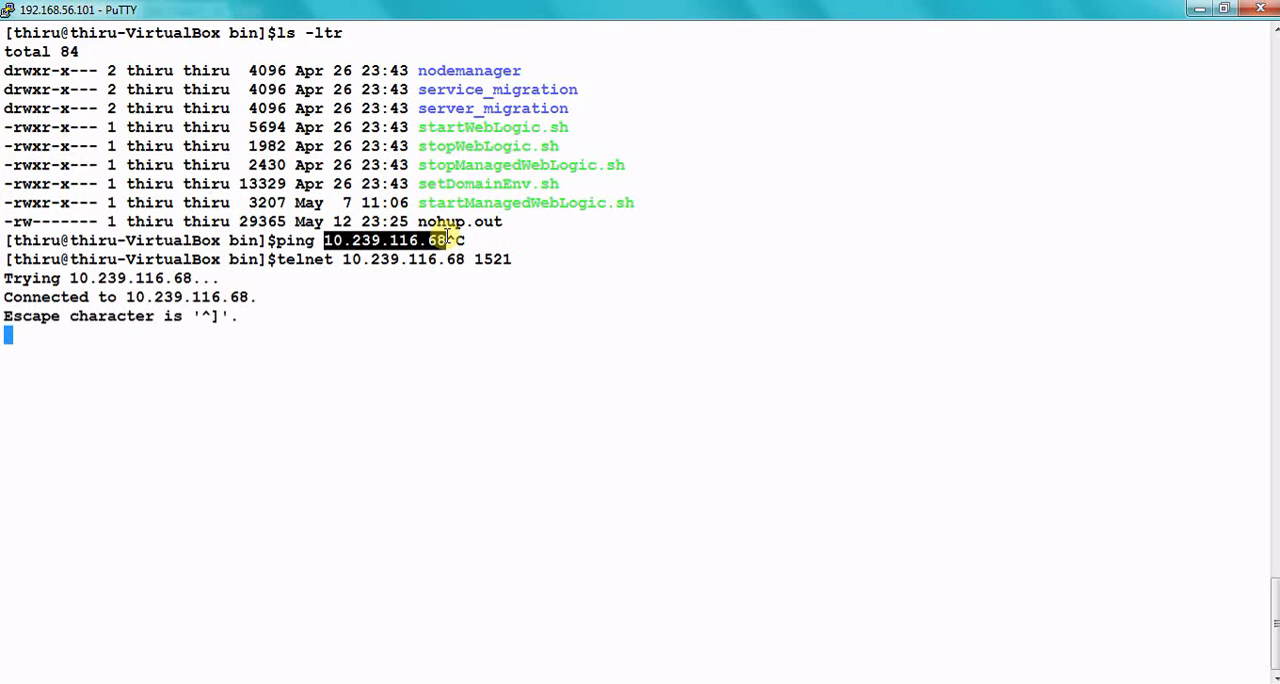
Step: Escape to the telnet prompt and end the connection with the close command
left_click_drag(172, 314, 8, 277)
left_click(237, 309)
key("ctrl+bracketright")
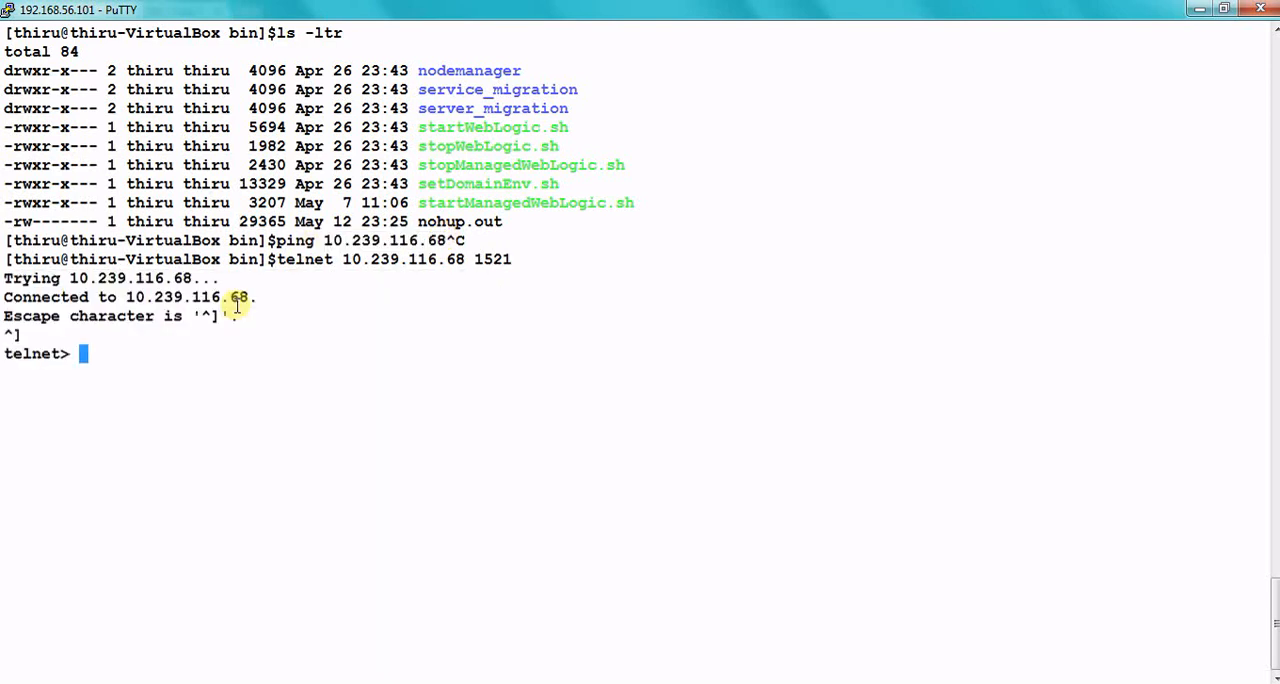
type("close()")
key("Return")
type("clo")
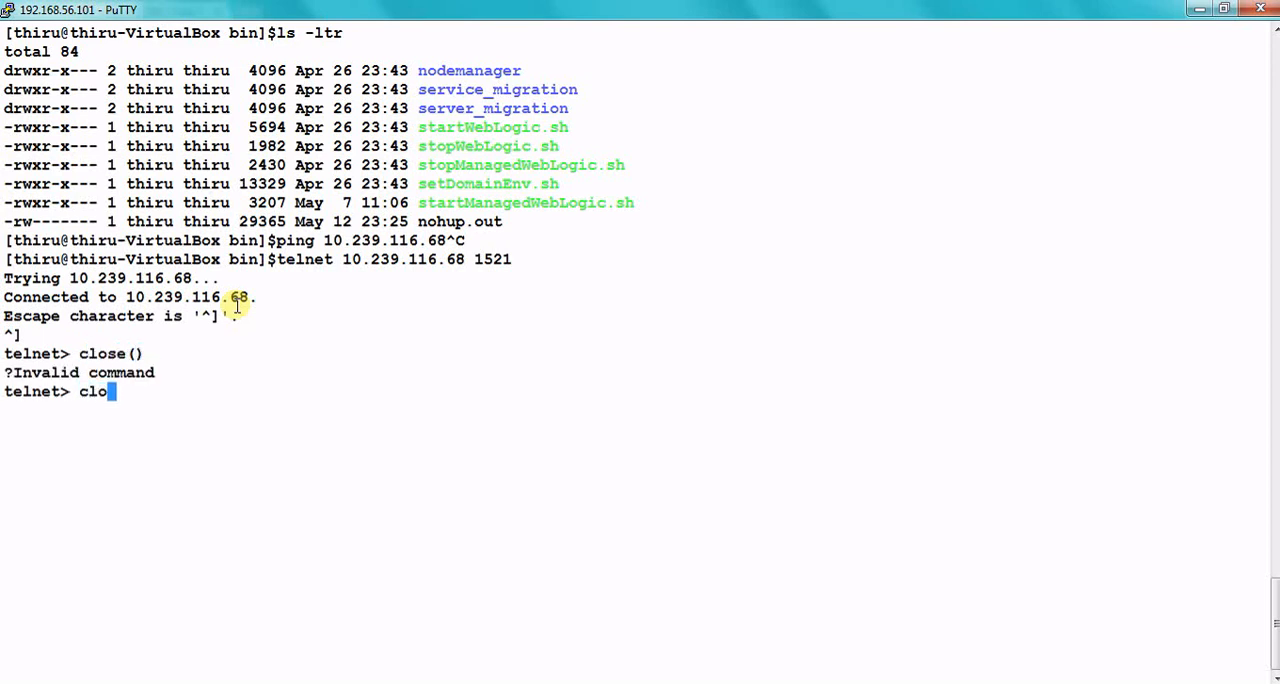
type("se")
key("Return")
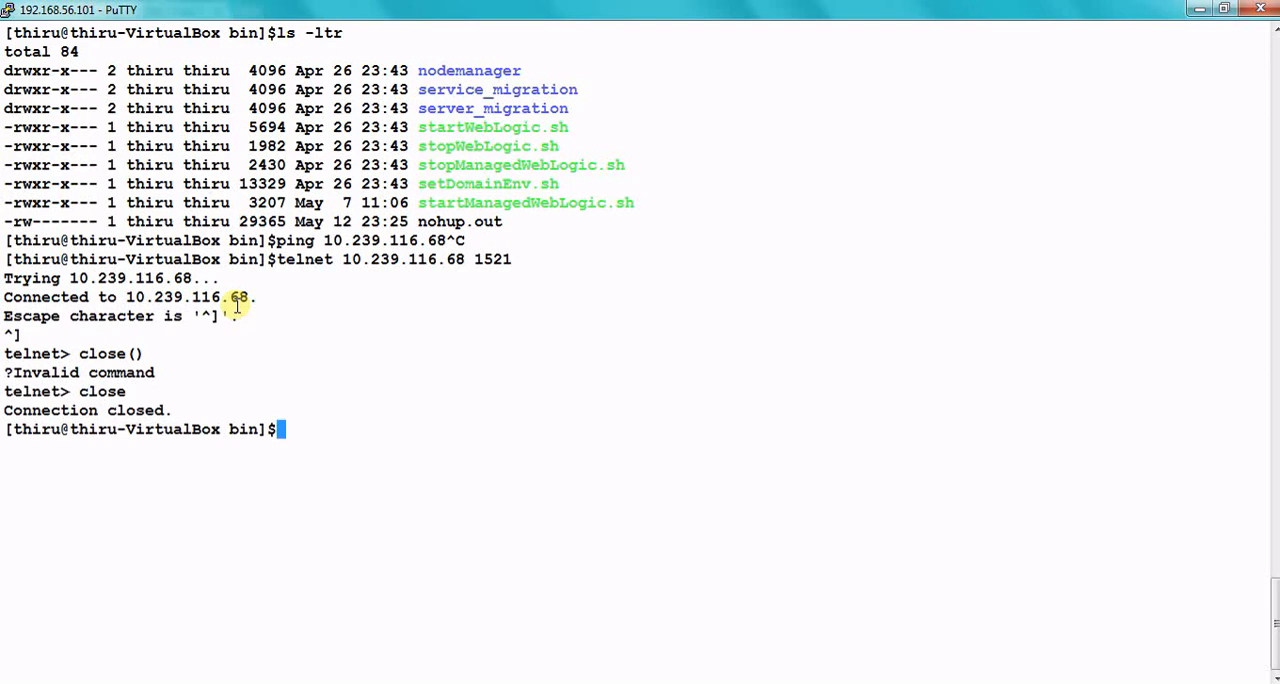
Step: Switch back to the WebLogic console in the browser and start creating a Generic Data Source
left_click(30, 683)
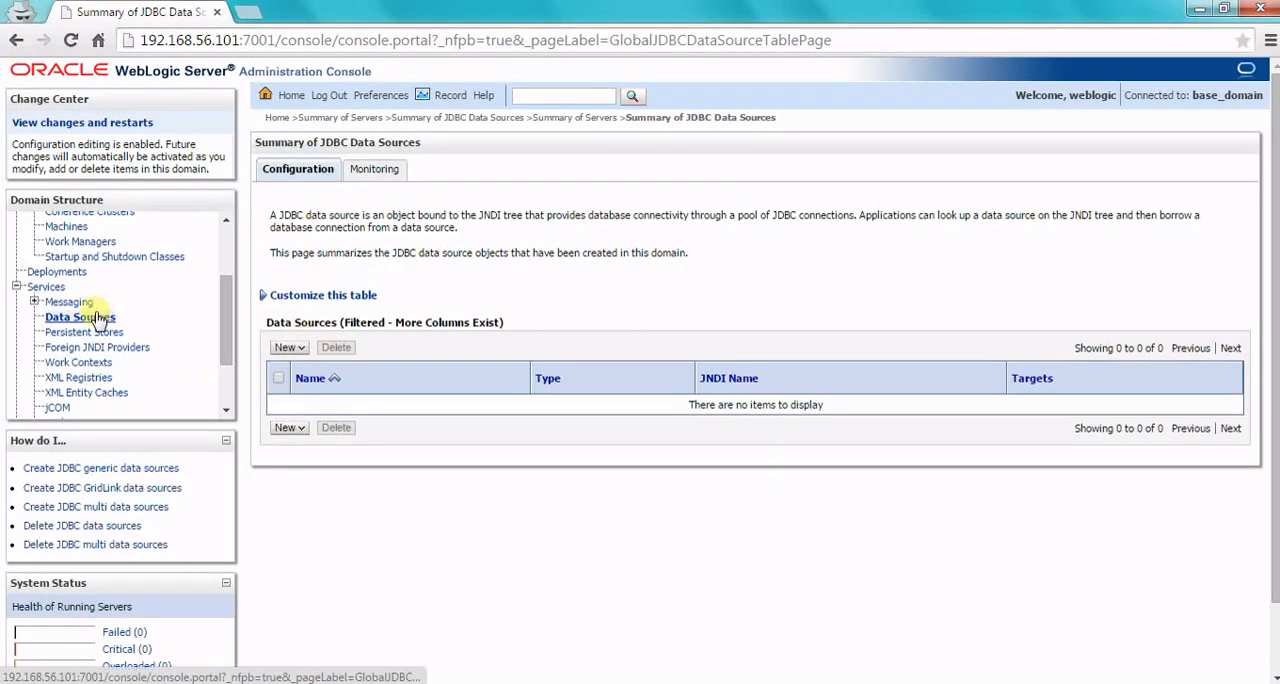
left_click(289, 348)
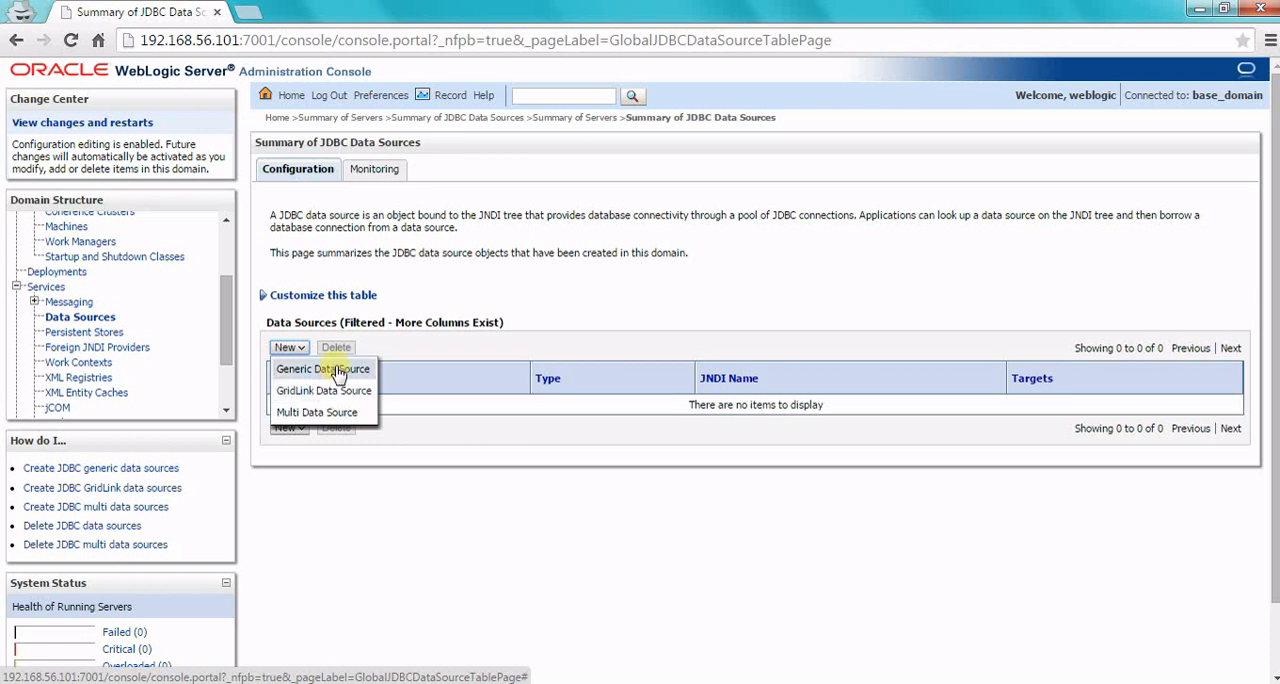
left_click(336, 370)
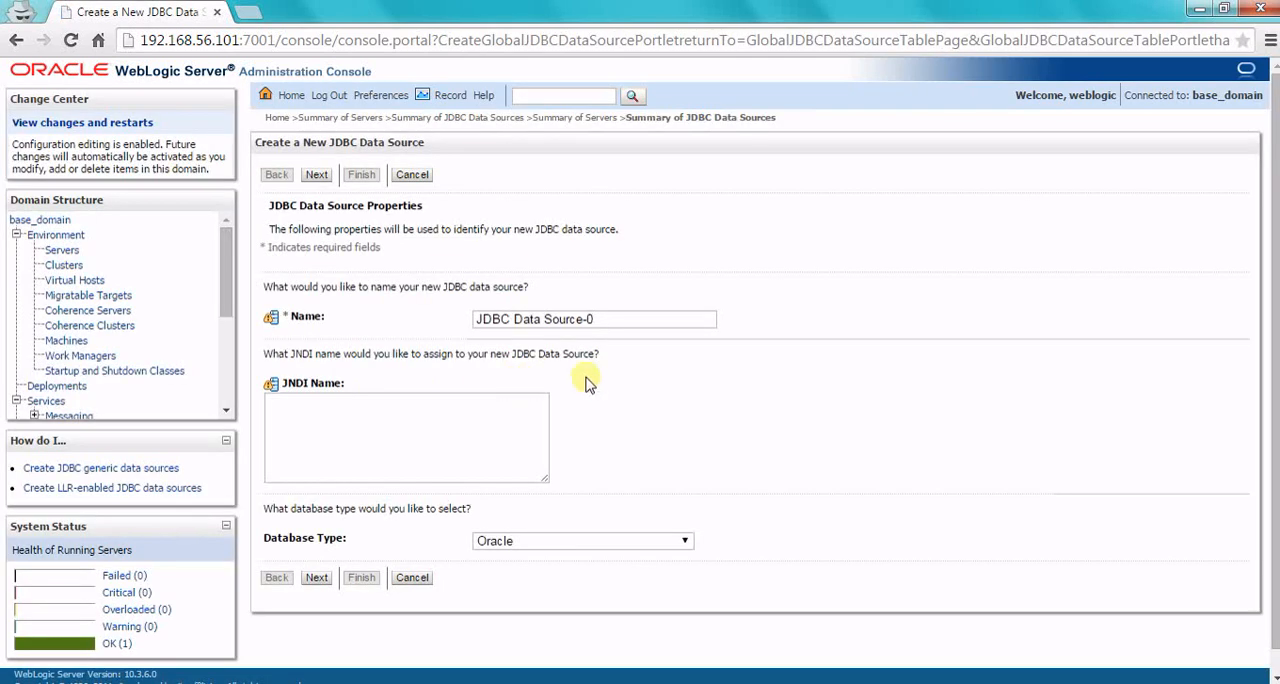
Step: Name the new data source app-ds and give it the JNDI name jdbc/appds
left_click(610, 320)
key("ctrl+a")
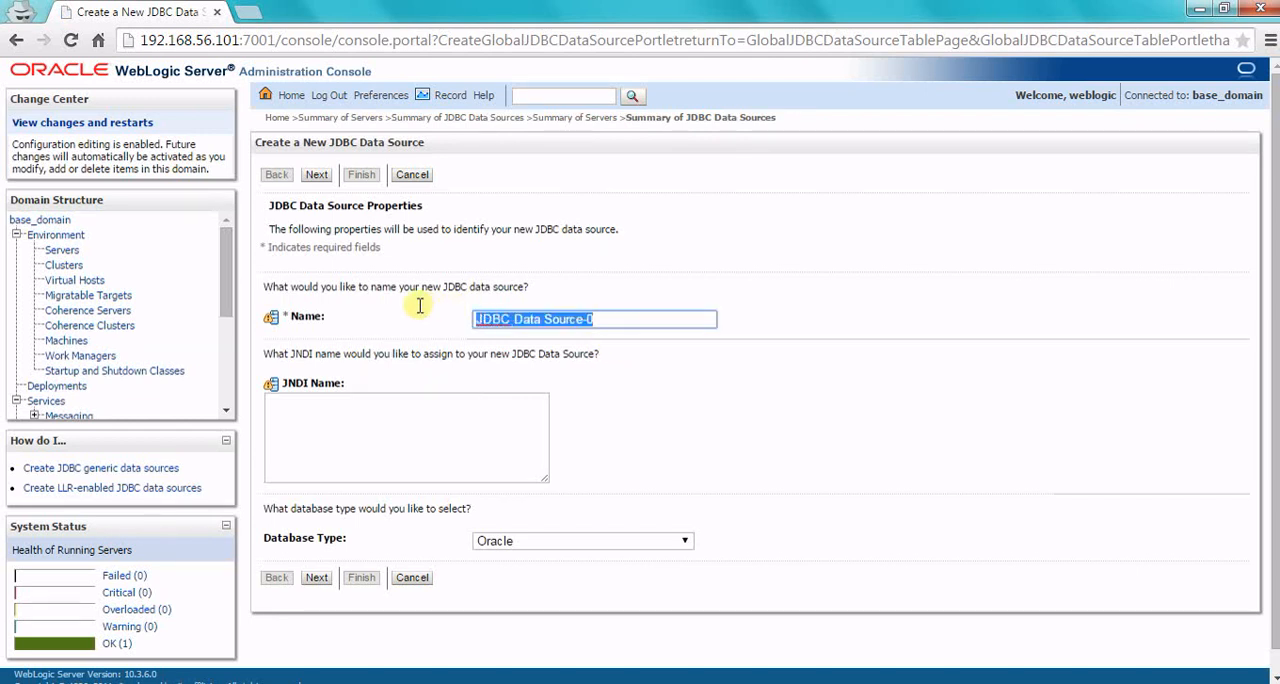
type("app-ds")
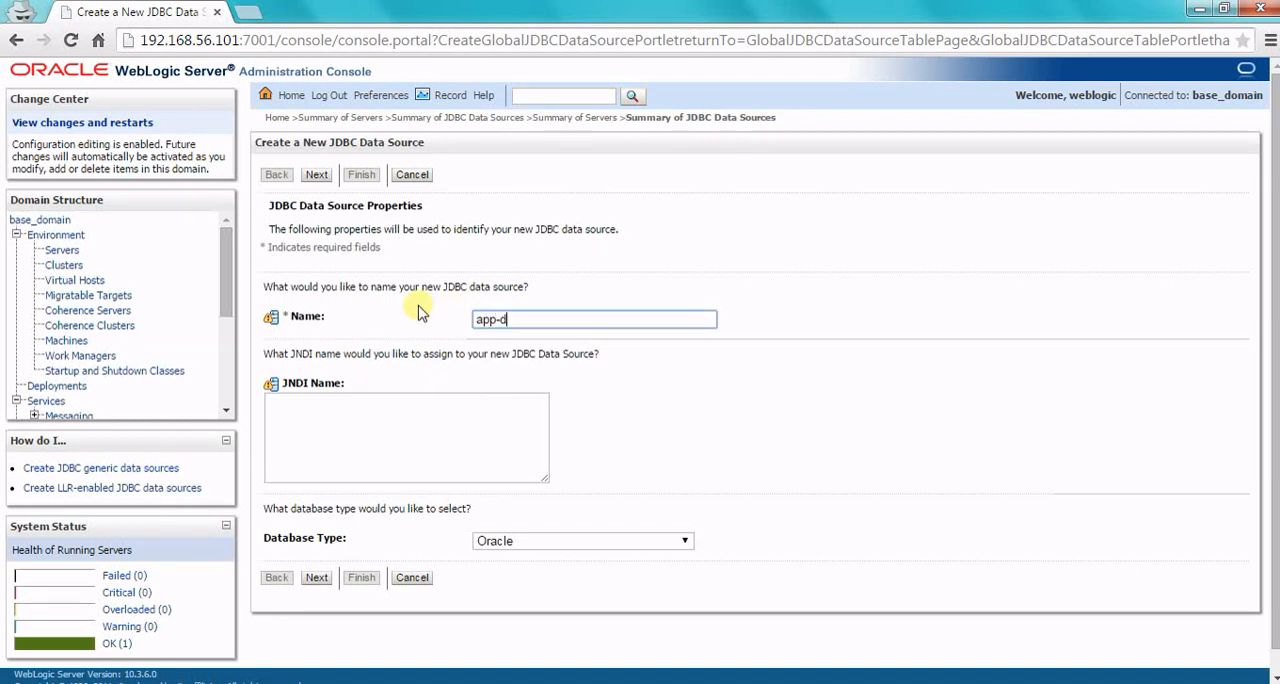
left_click(370, 446)
type("jdbc/")
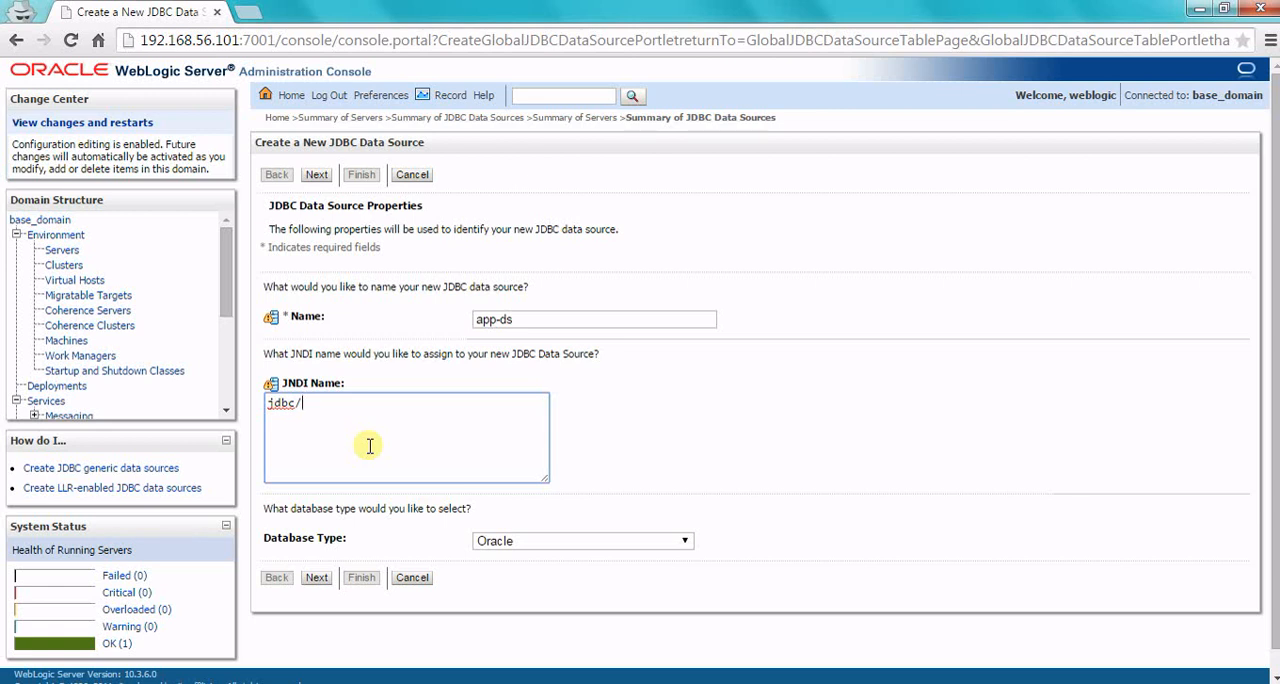
type("appds")
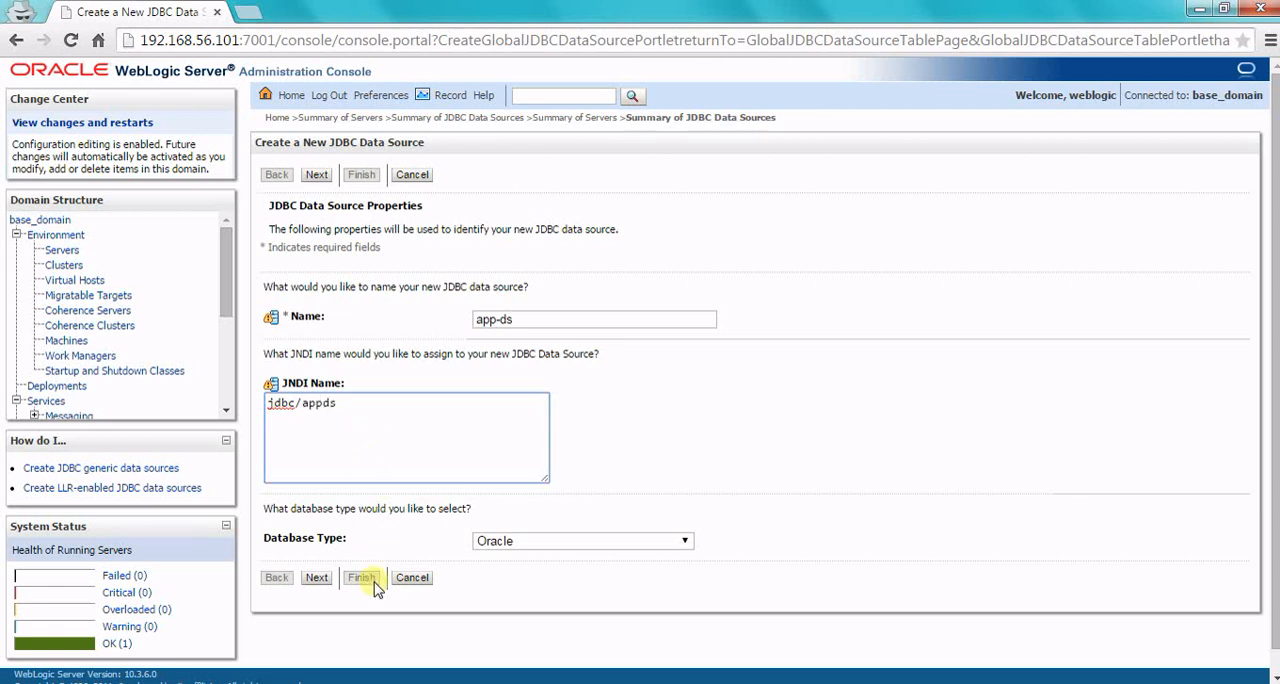
Step: Choose Oracle as the database type, keep the Thin XA instance connection driver, and proceed to the connection properties
left_click(503, 546)
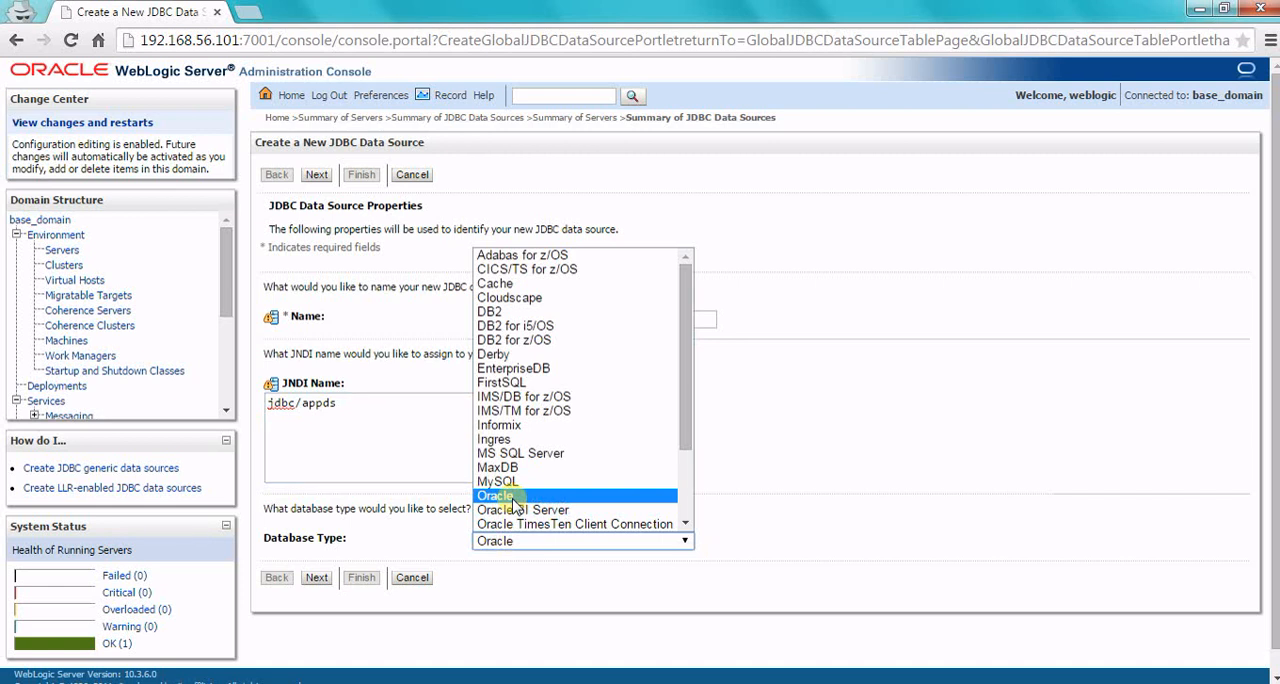
left_click(513, 497)
left_click(326, 580)
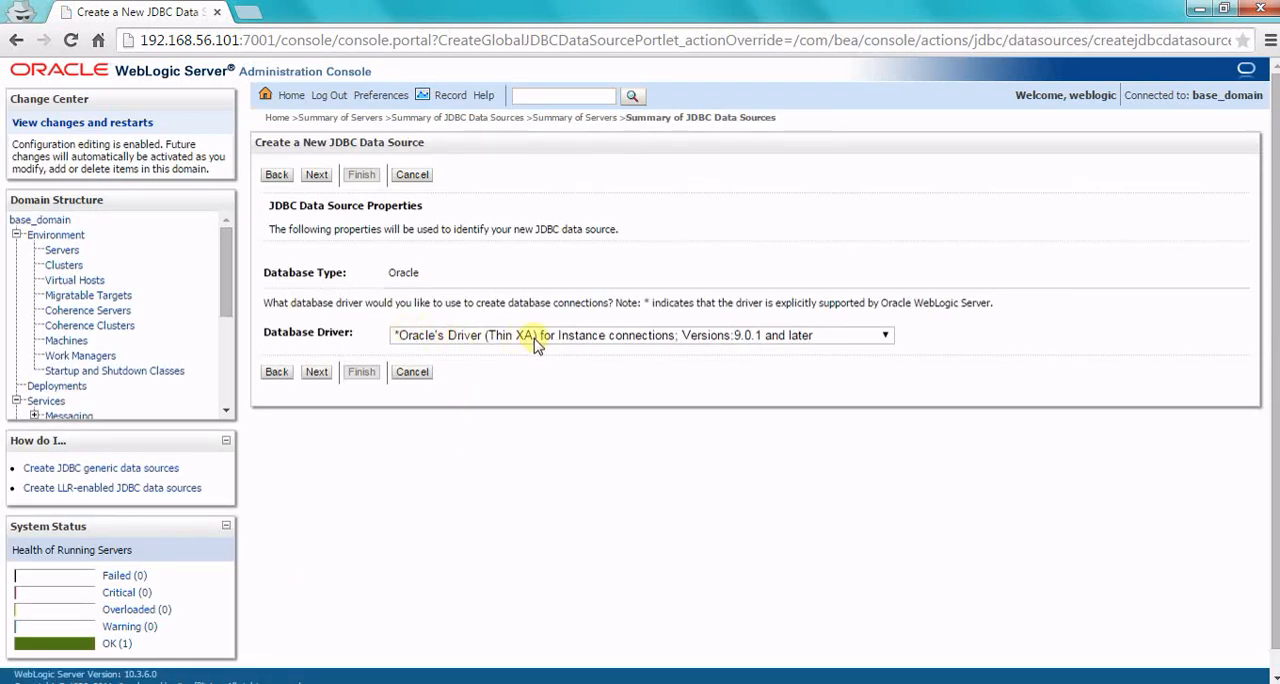
left_click(317, 176)
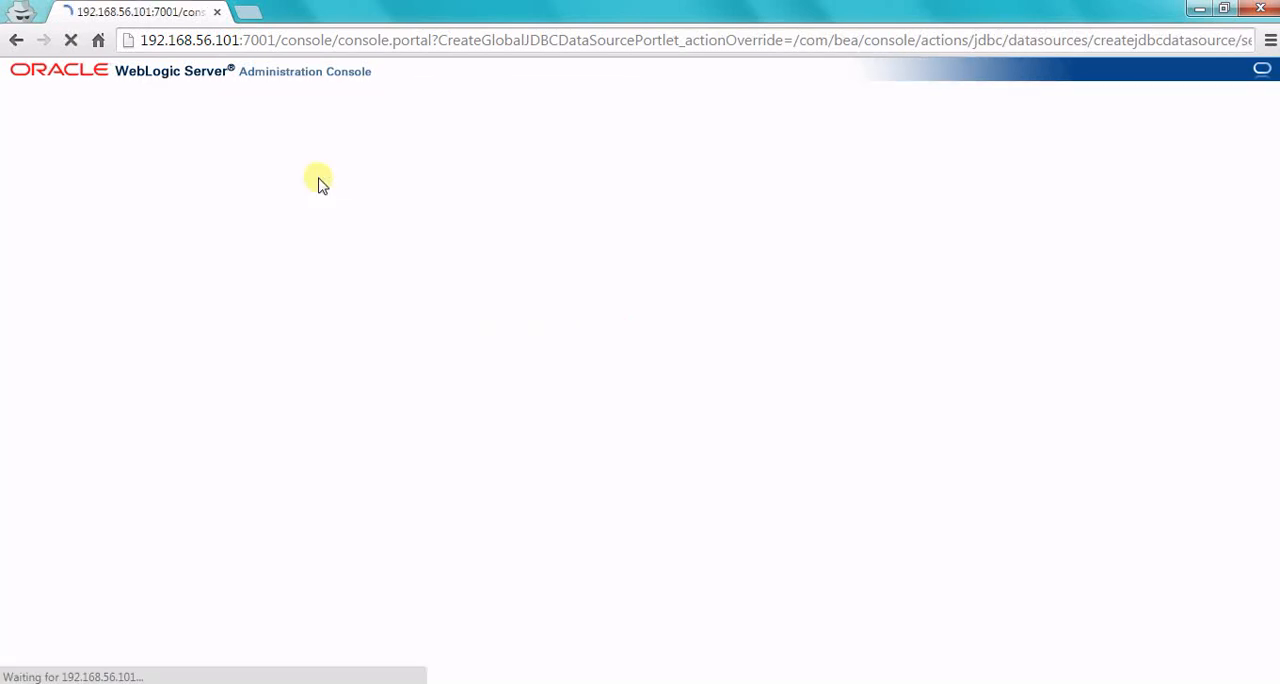
left_click(316, 176)
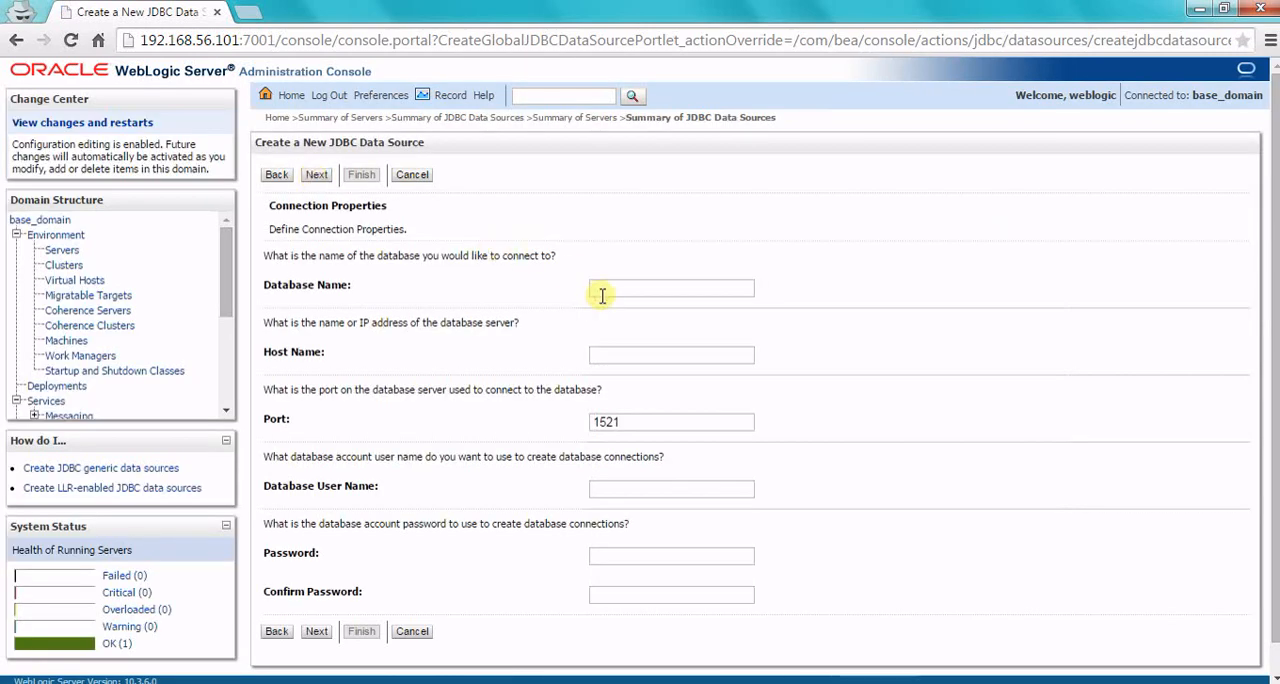
Step: Set the database name to xe in the connection properties
left_click(602, 295)
type("xe")
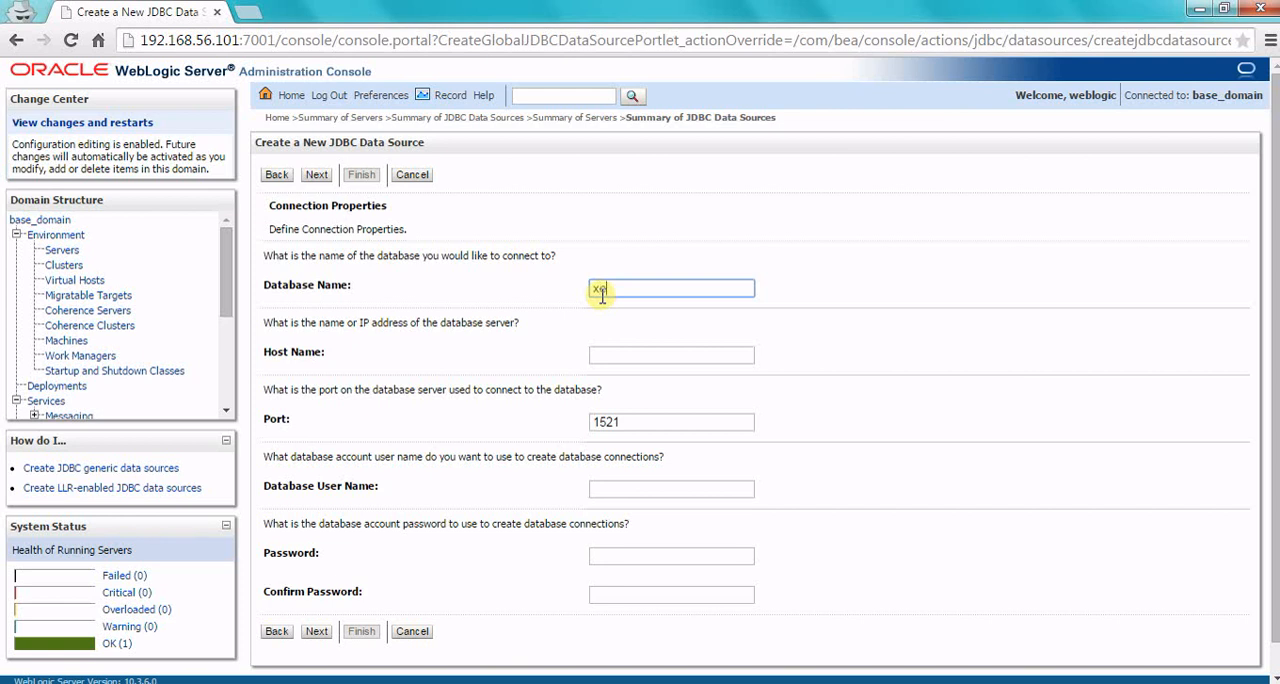
left_click(634, 355)
key("ctrl+v")
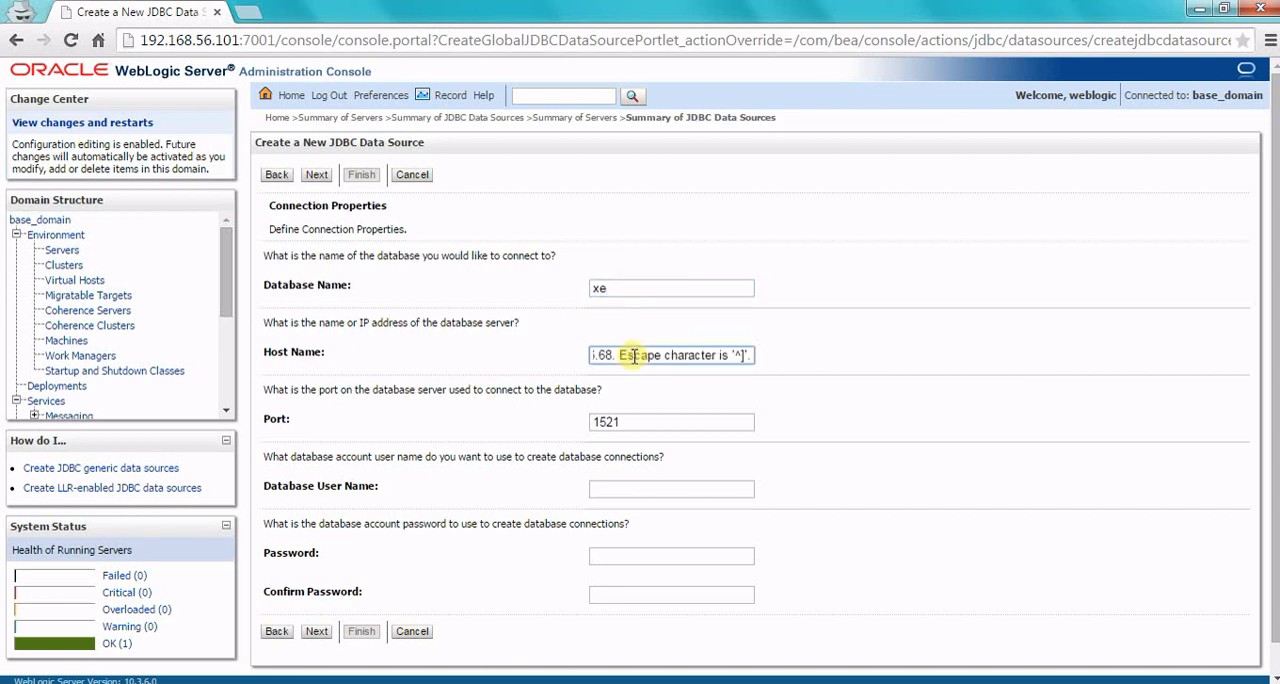
key("ctrl+a")
key("Delete")
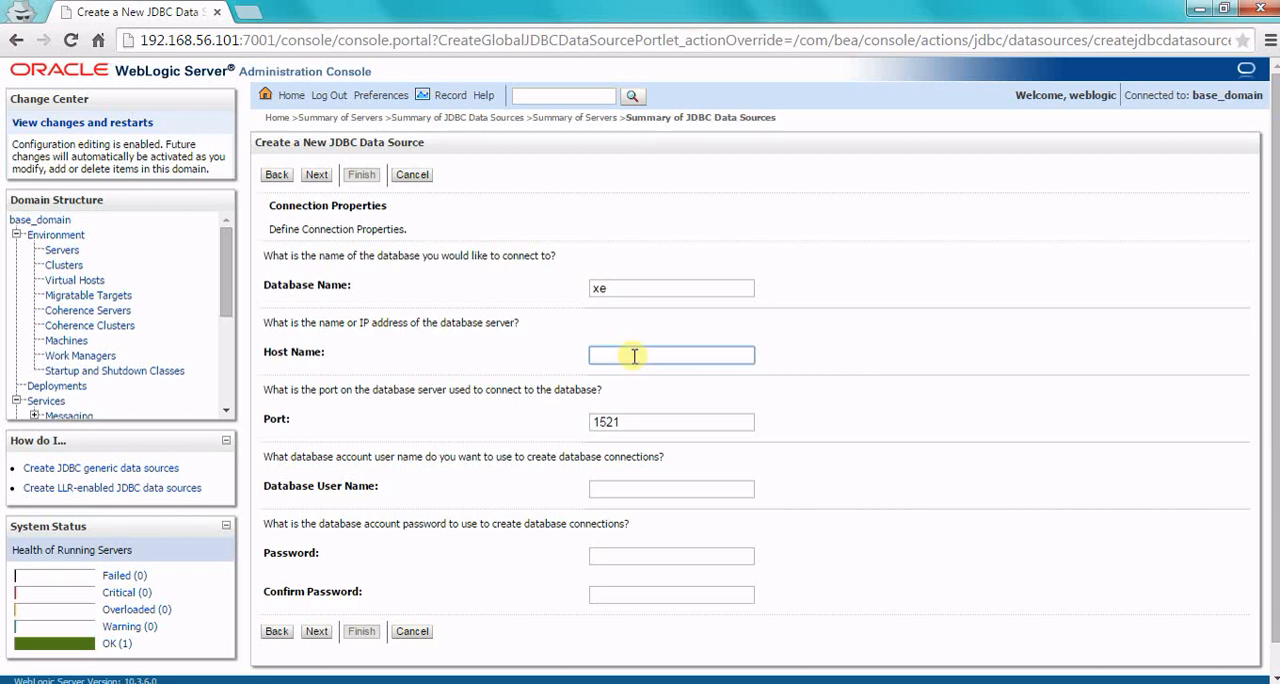
Step: Copy the address 10.239.116.68 from the telnet command in the PuTTY terminal into the data source's host name
key("alt+Tab")
double_click(440, 260)
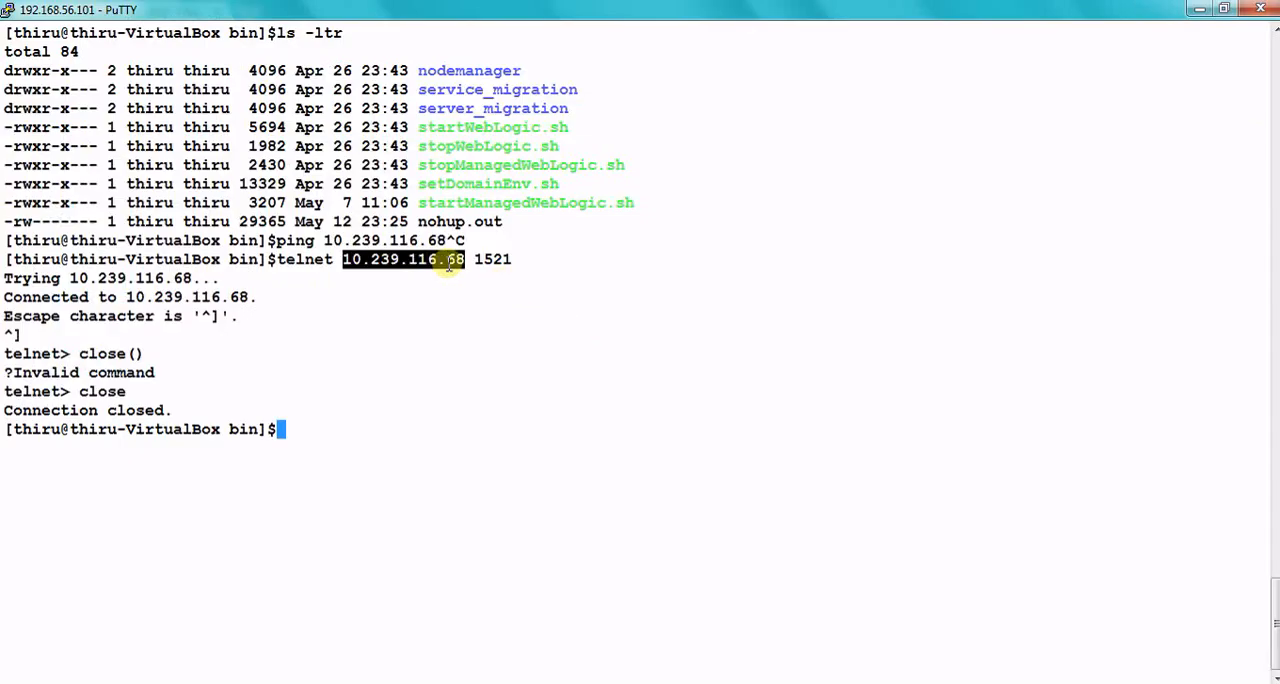
key("alt+Tab")
key("ctrl+v")
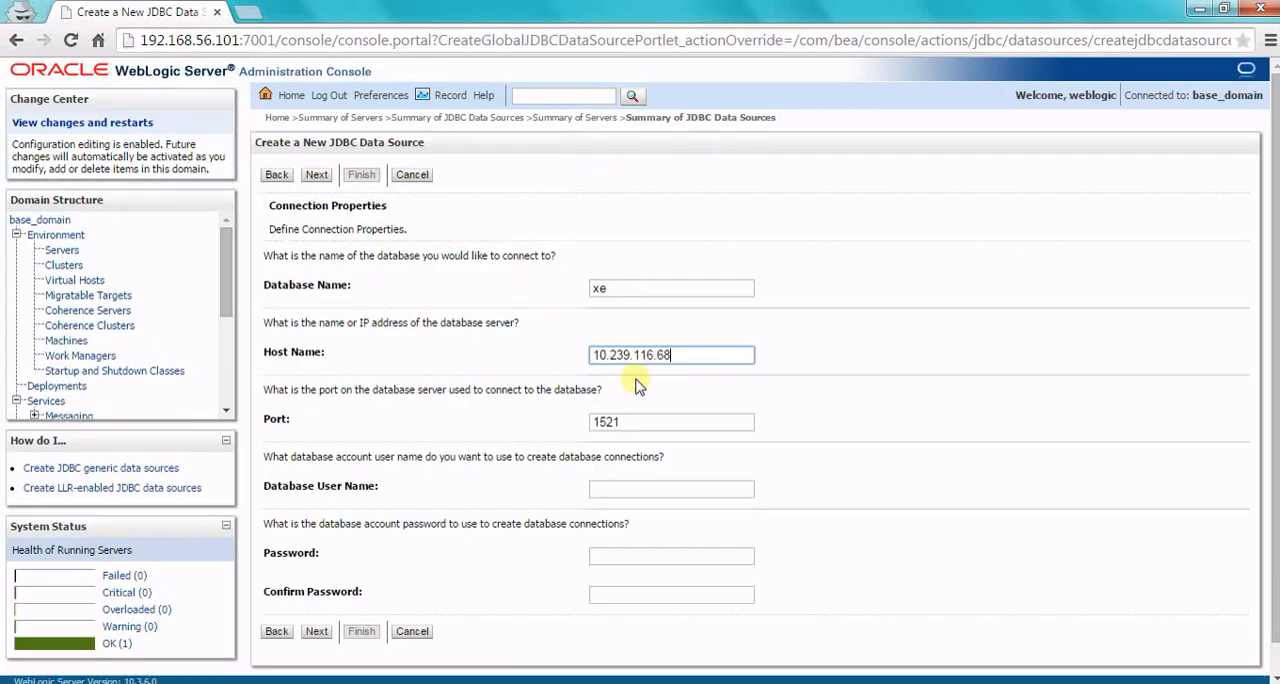
Step: Set the database user name to system and enter the account password with its confirmation
left_click(609, 491)
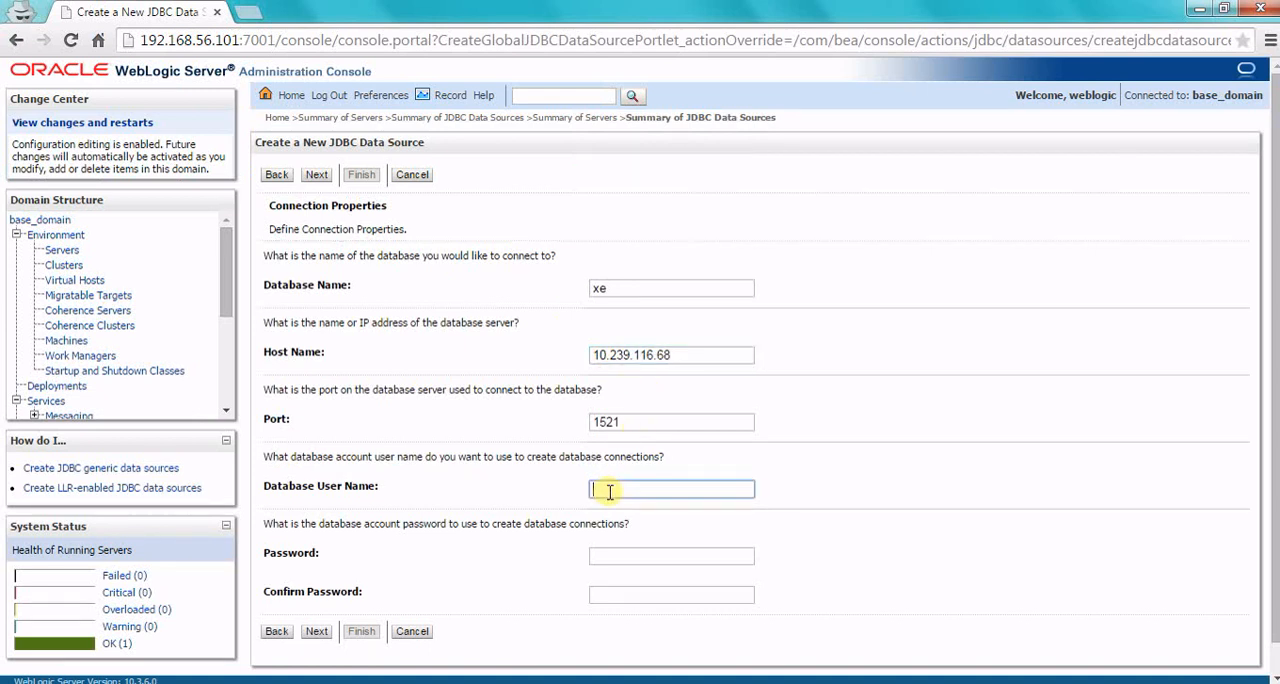
type("system")
key("Tab")
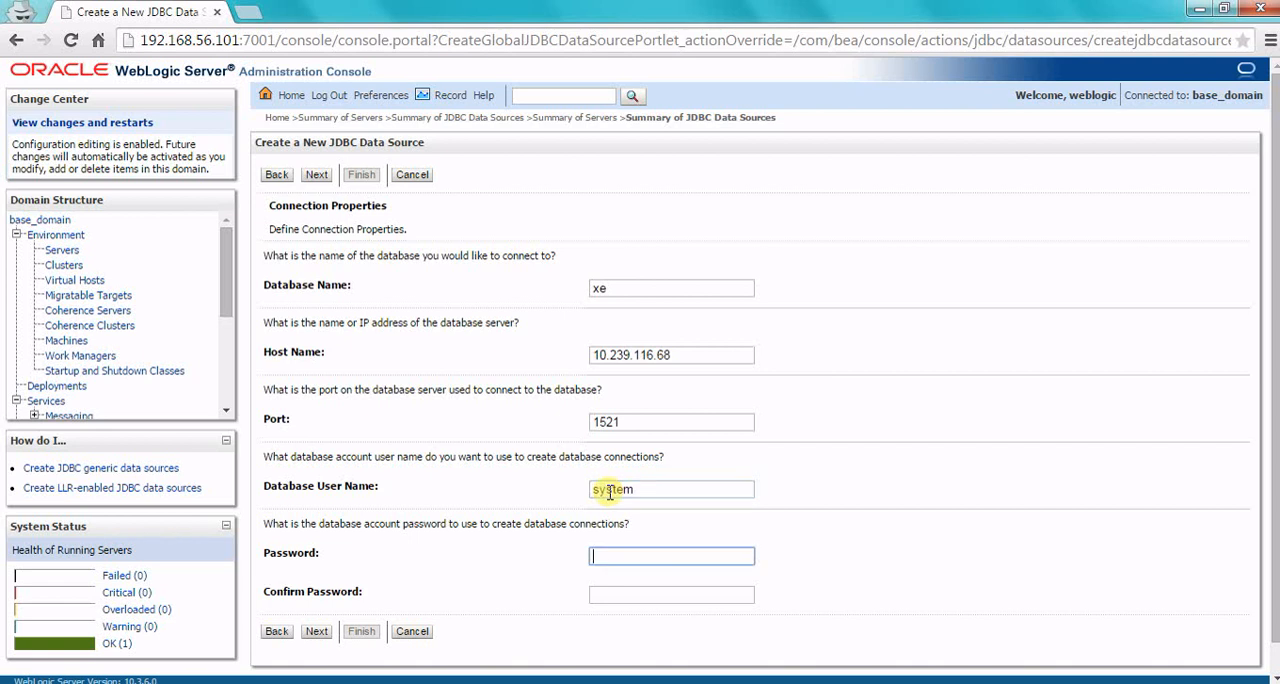
type("•")
key("BackSpace")
type("••••••")
key("Tab")
type("•")
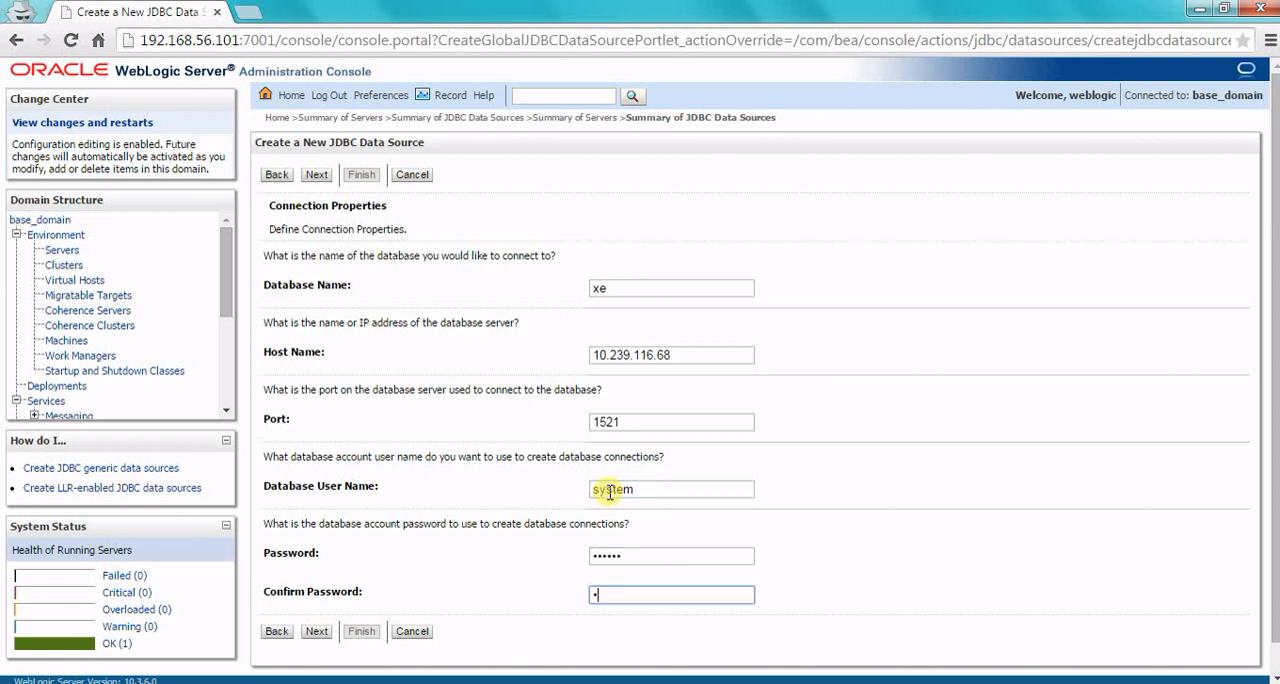
type("•••••")
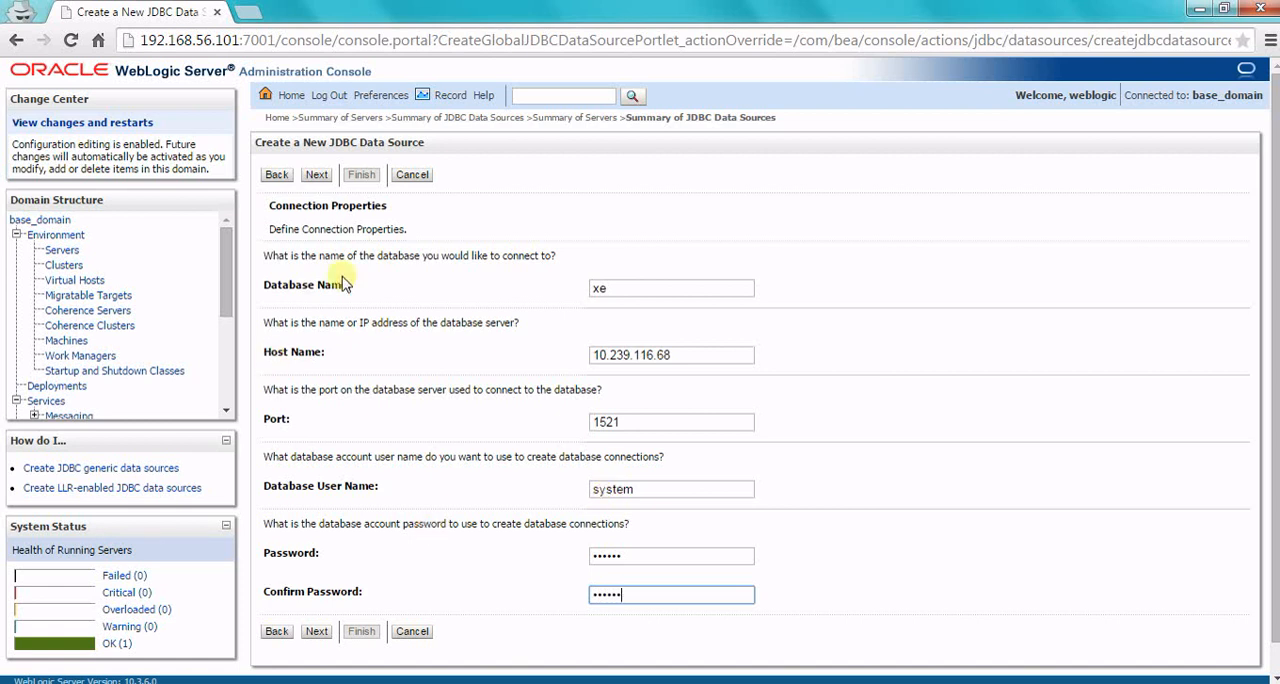
Step: Proceed to the database connection test and run it with the entered connection properties
left_click(322, 182)
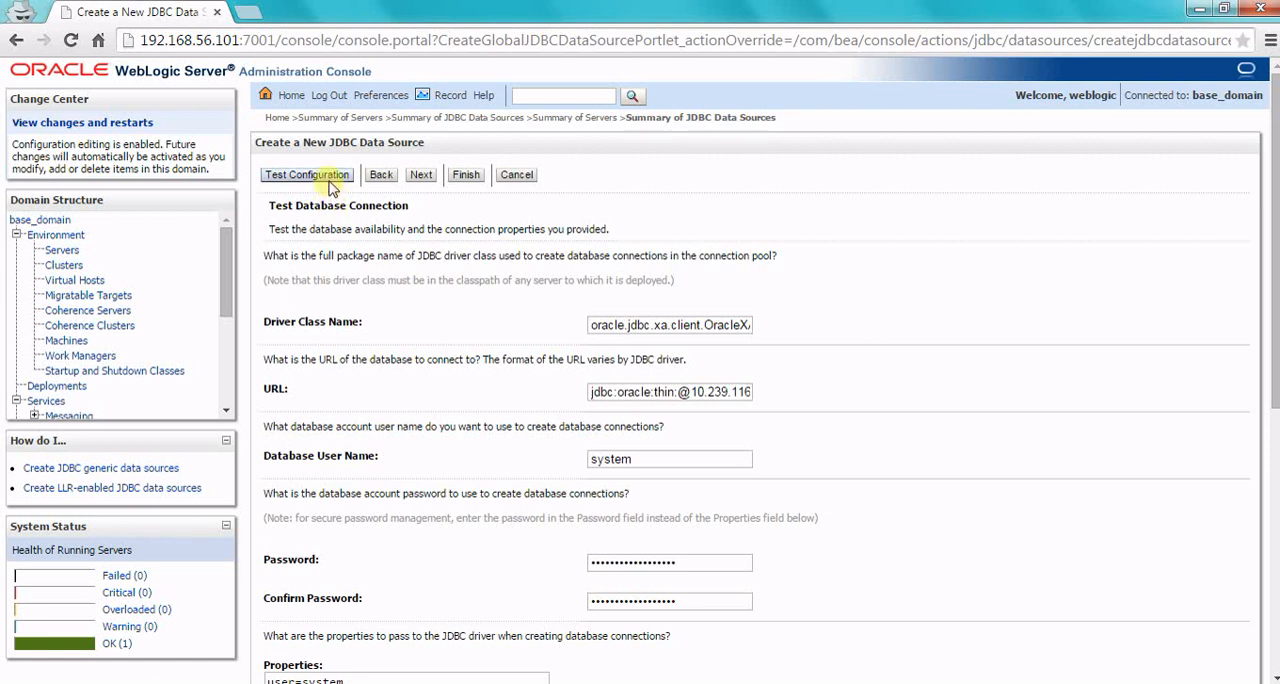
left_click(329, 180)
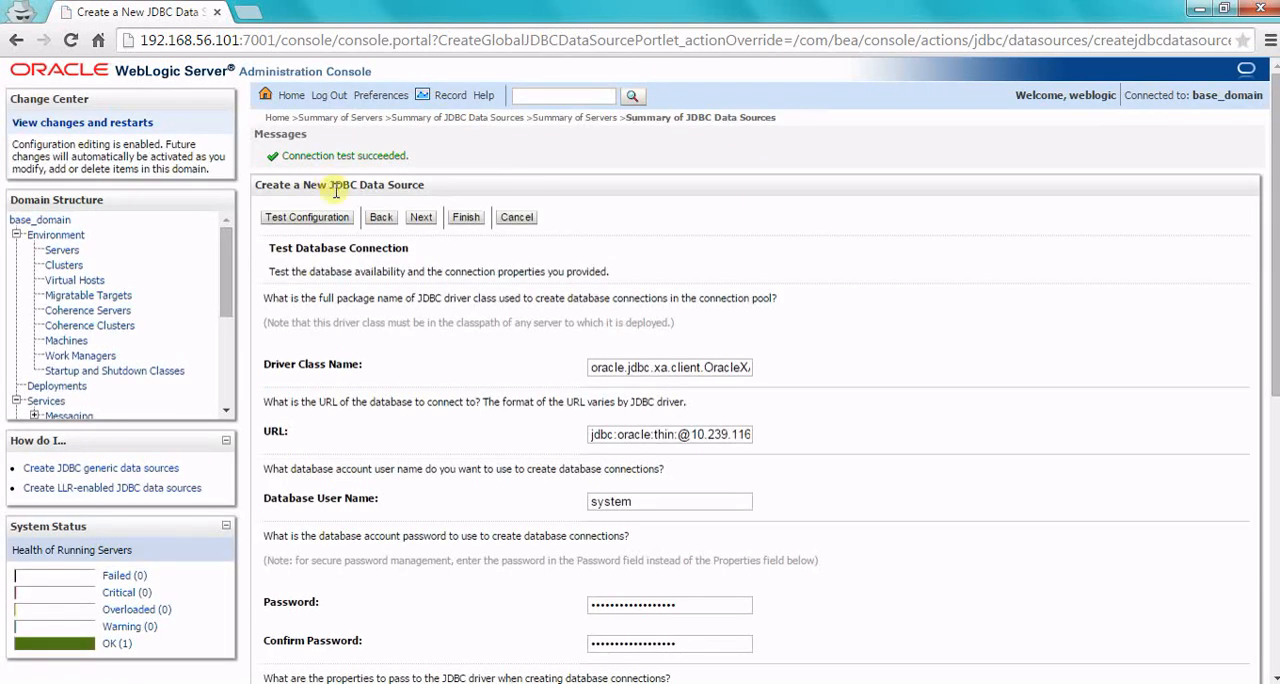
Step: Target the new data source to AdminServer and finish creating it
left_click(424, 221)
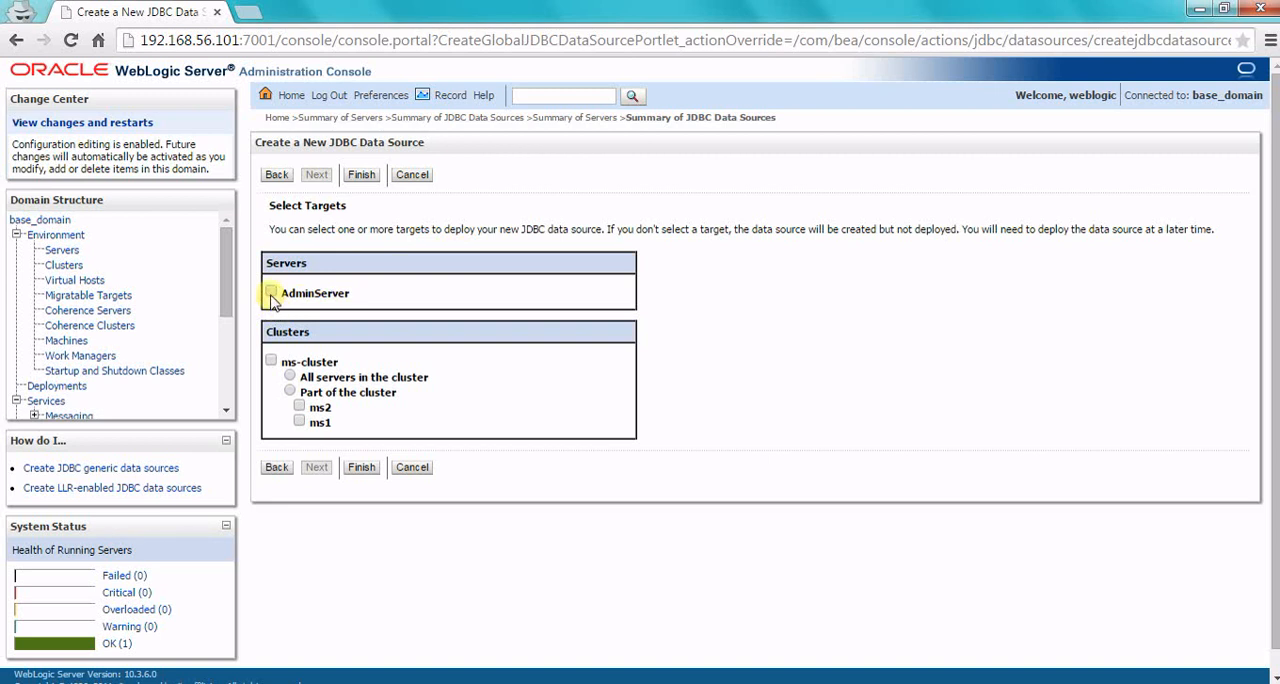
left_click(271, 293)
left_click(352, 178)
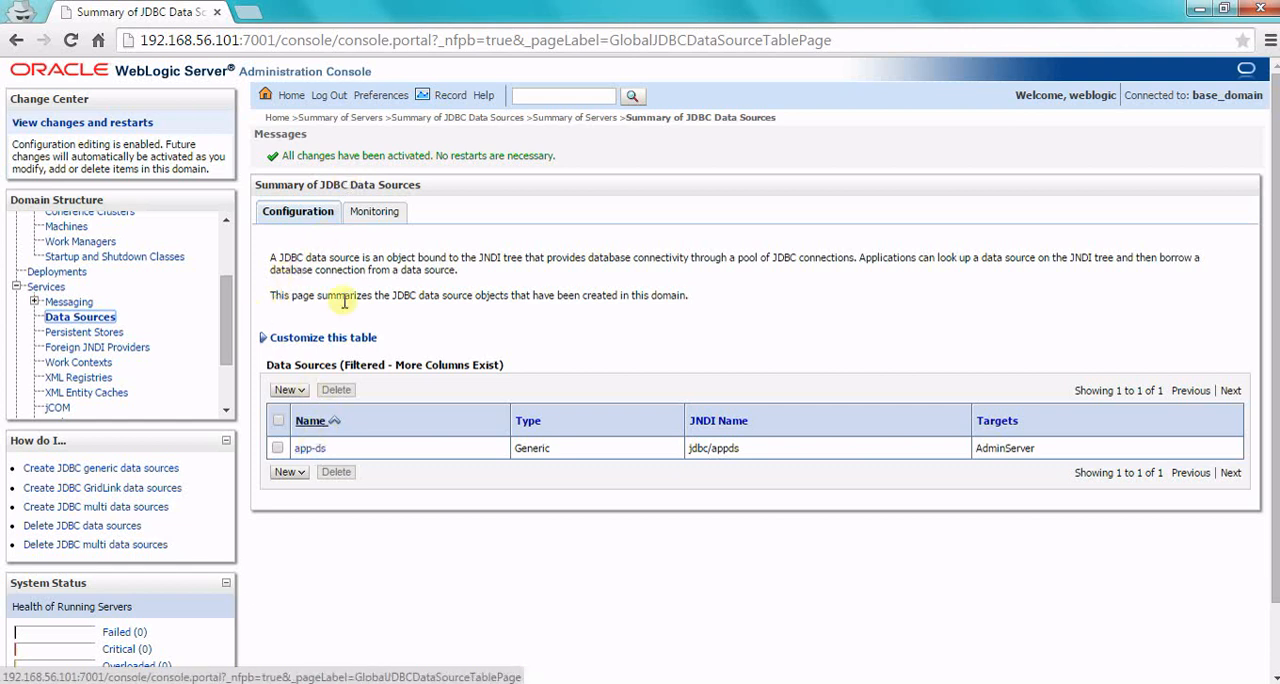
Step: Examine the runtime statistics of the JDBC data sources and the additional columns available for the monitoring table
left_click(364, 214)
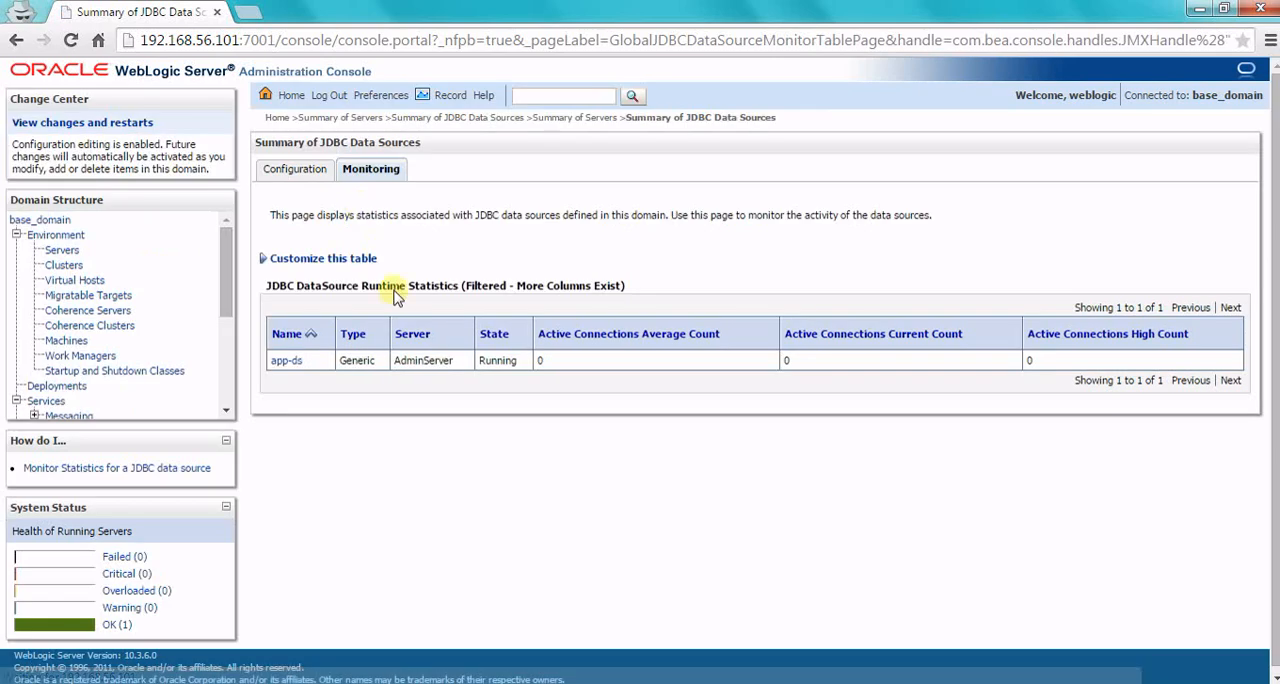
double_click(540, 362)
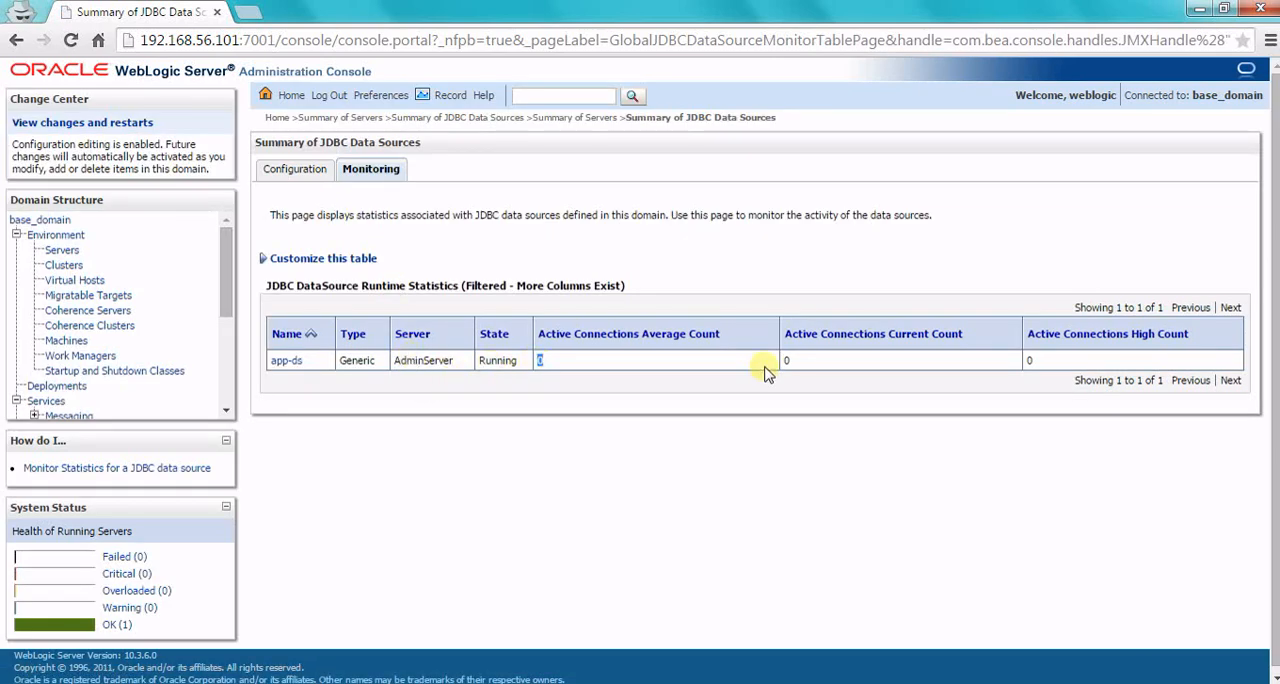
left_click(677, 370)
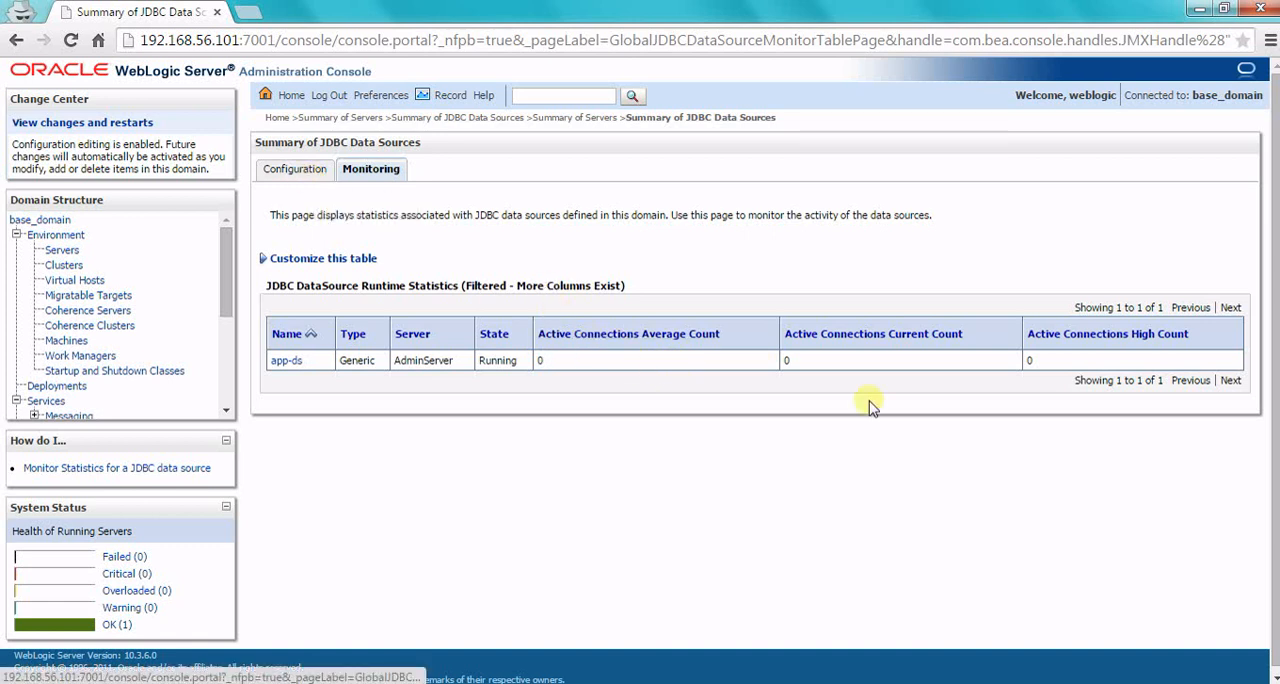
left_click(345, 263)
scroll(480, 390, "down", 1)
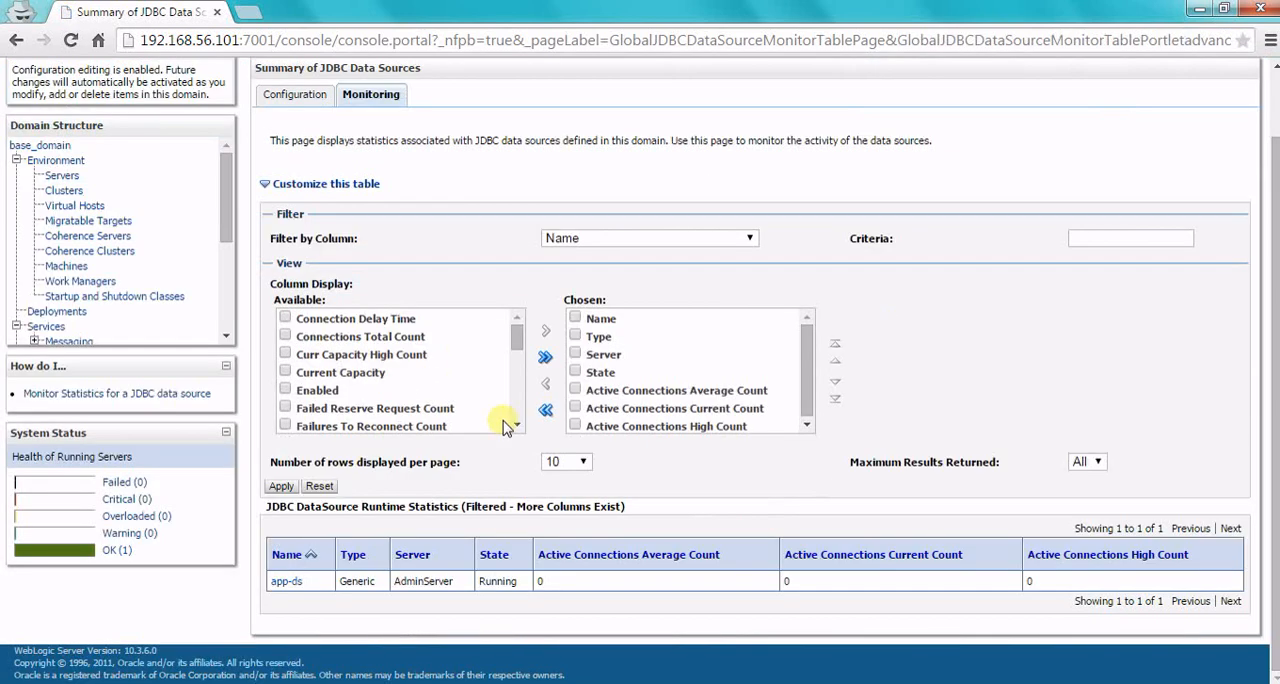
mouse_move(516, 336)
left_mouse_down()
mouse_move(518, 398)
mouse_move(520, 330)
left_mouse_up()
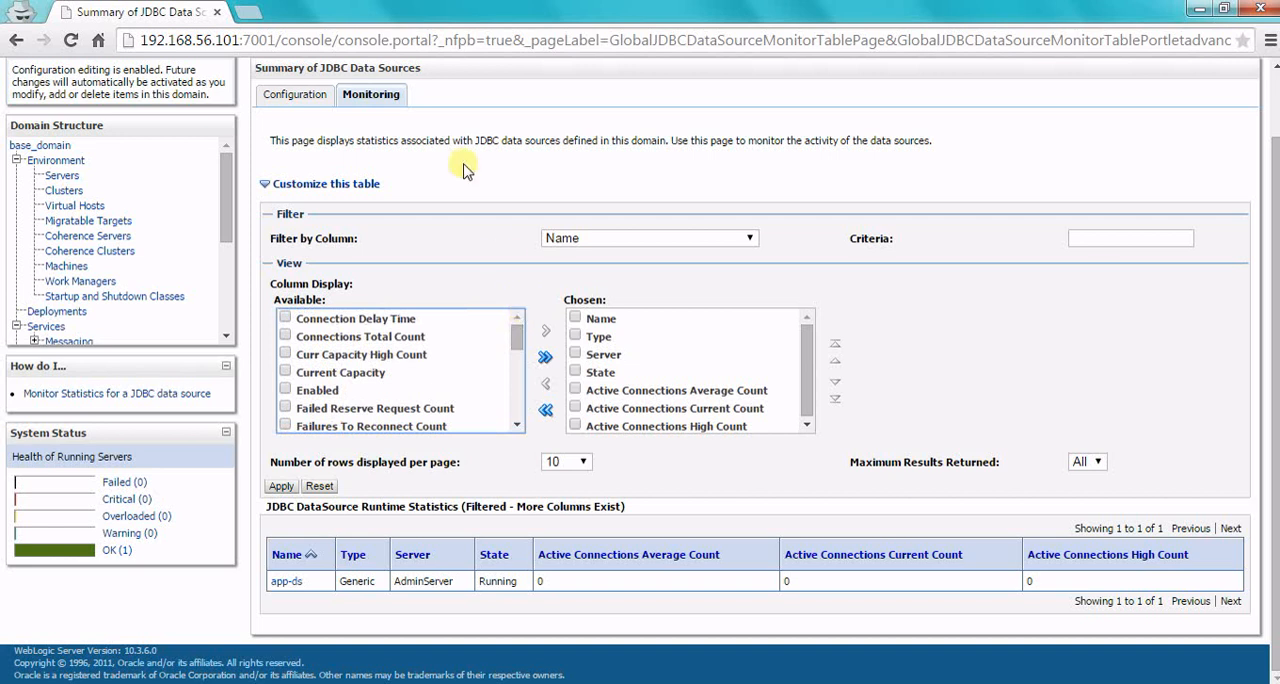
Step: Test the app-ds data source on AdminServer from its monitoring settings and check the resulting message
left_click(298, 95)
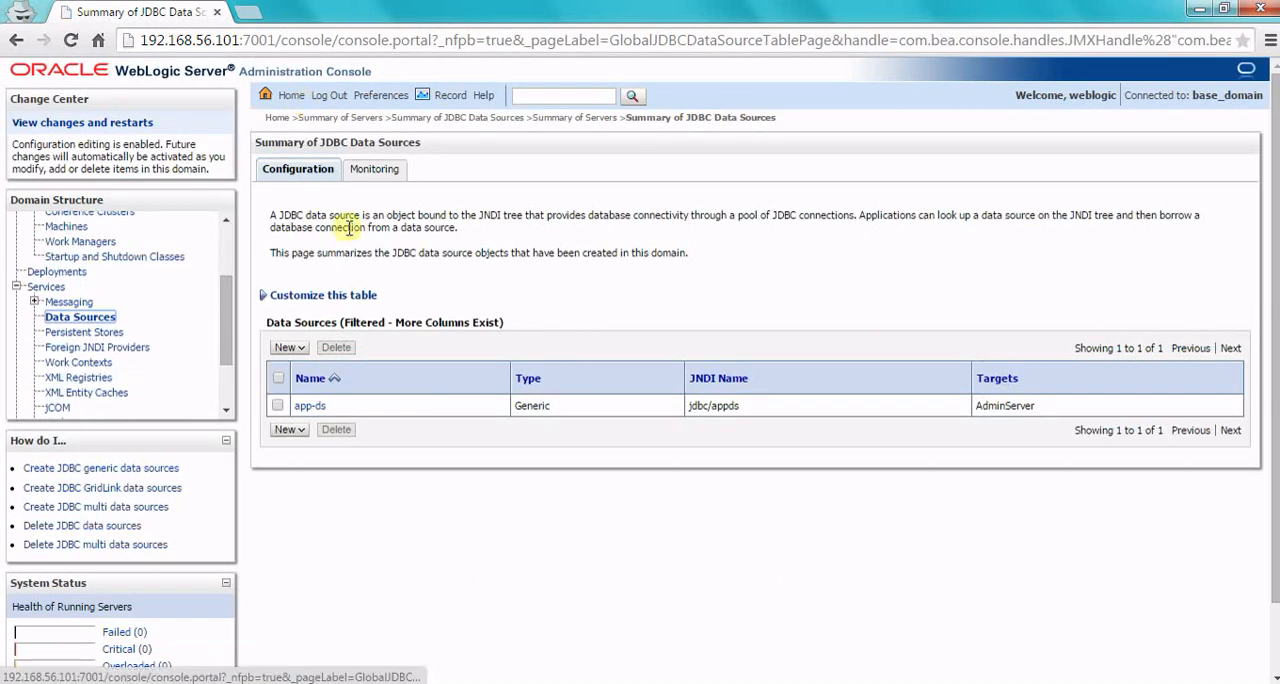
left_click(328, 408)
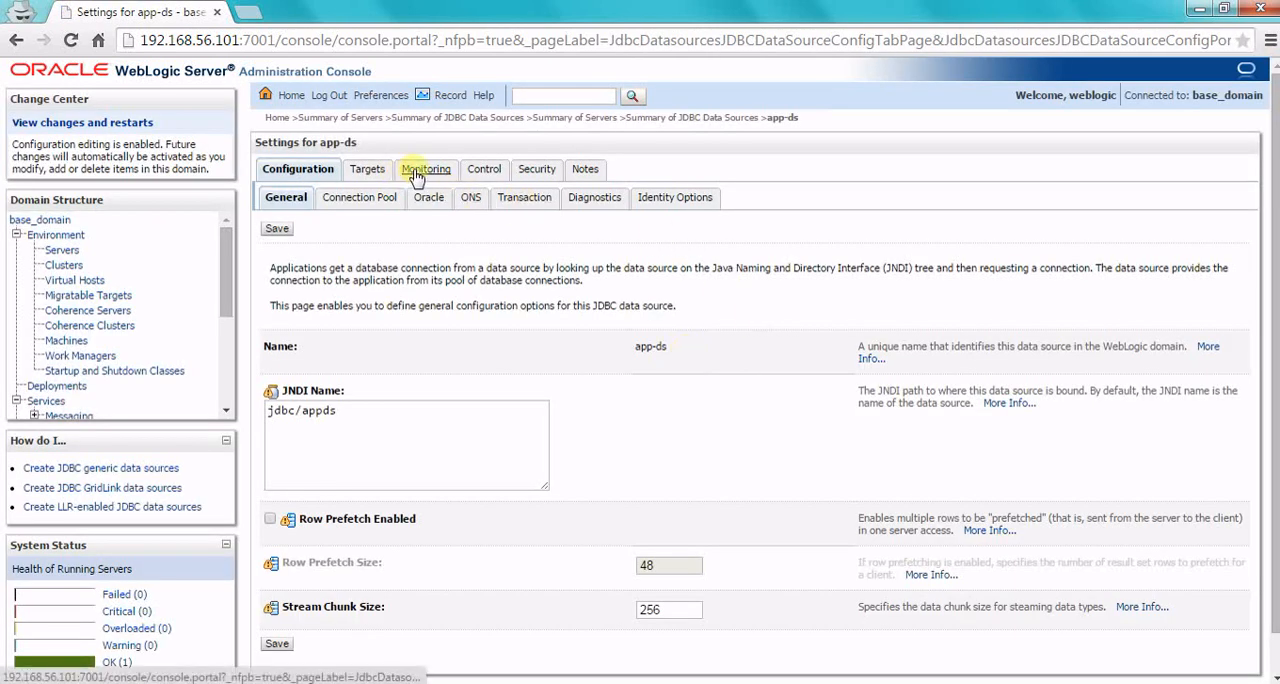
left_click(418, 174)
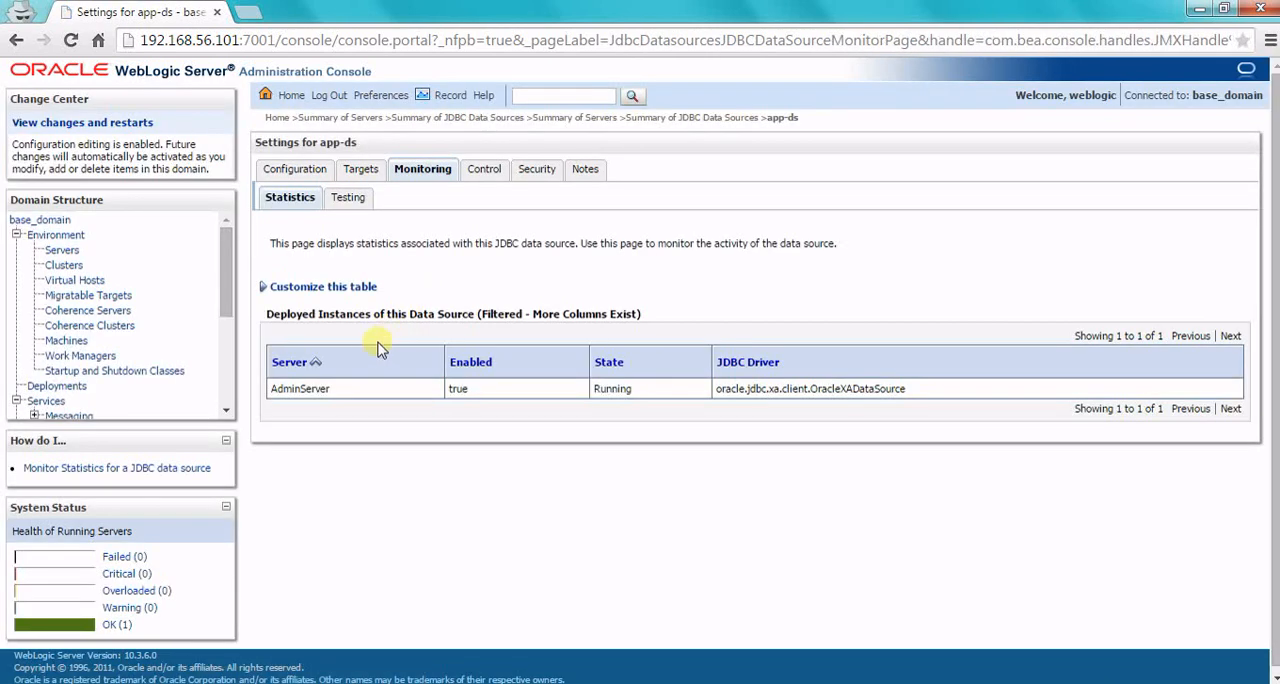
left_click(358, 201)
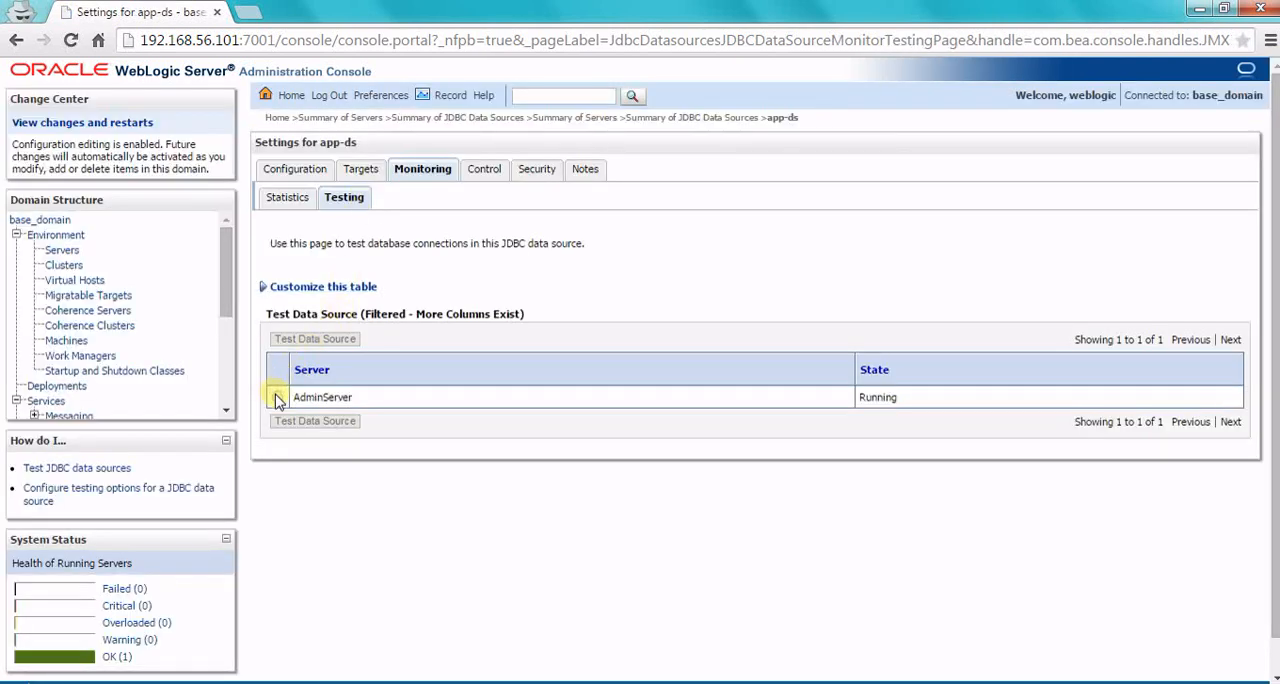
left_click(278, 397)
left_click(322, 340)
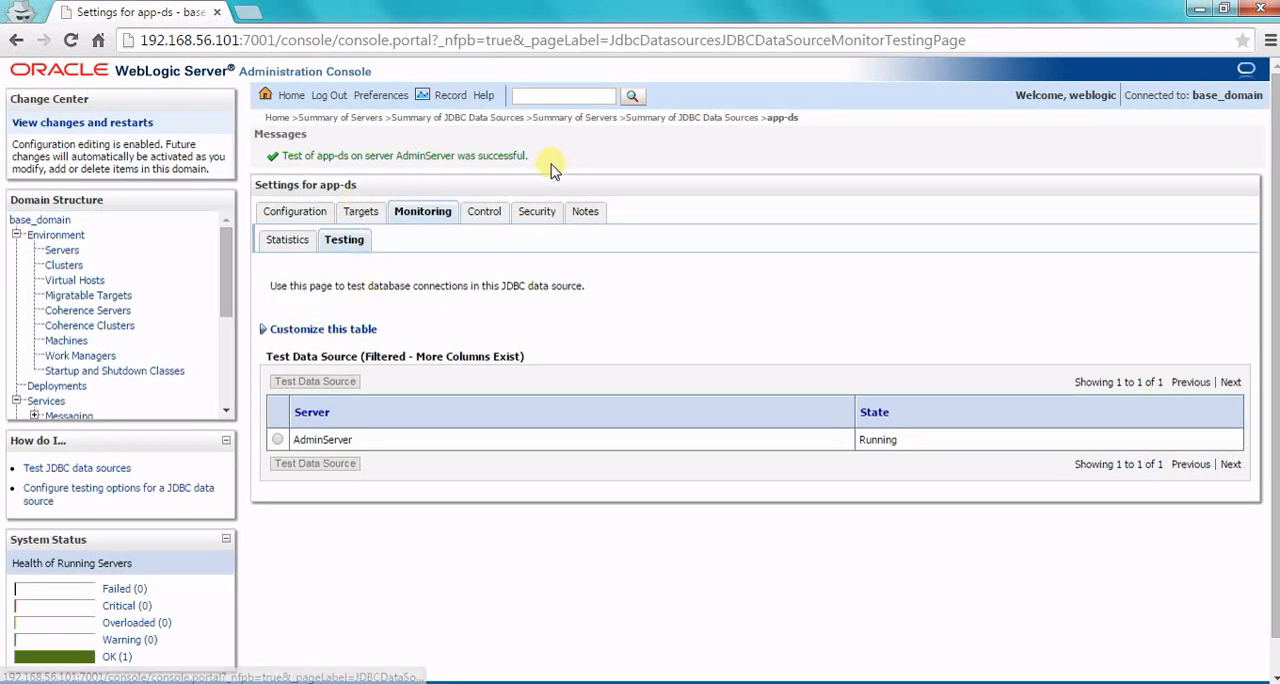
left_click_drag(553, 170, 306, 150)
left_click(600, 178)
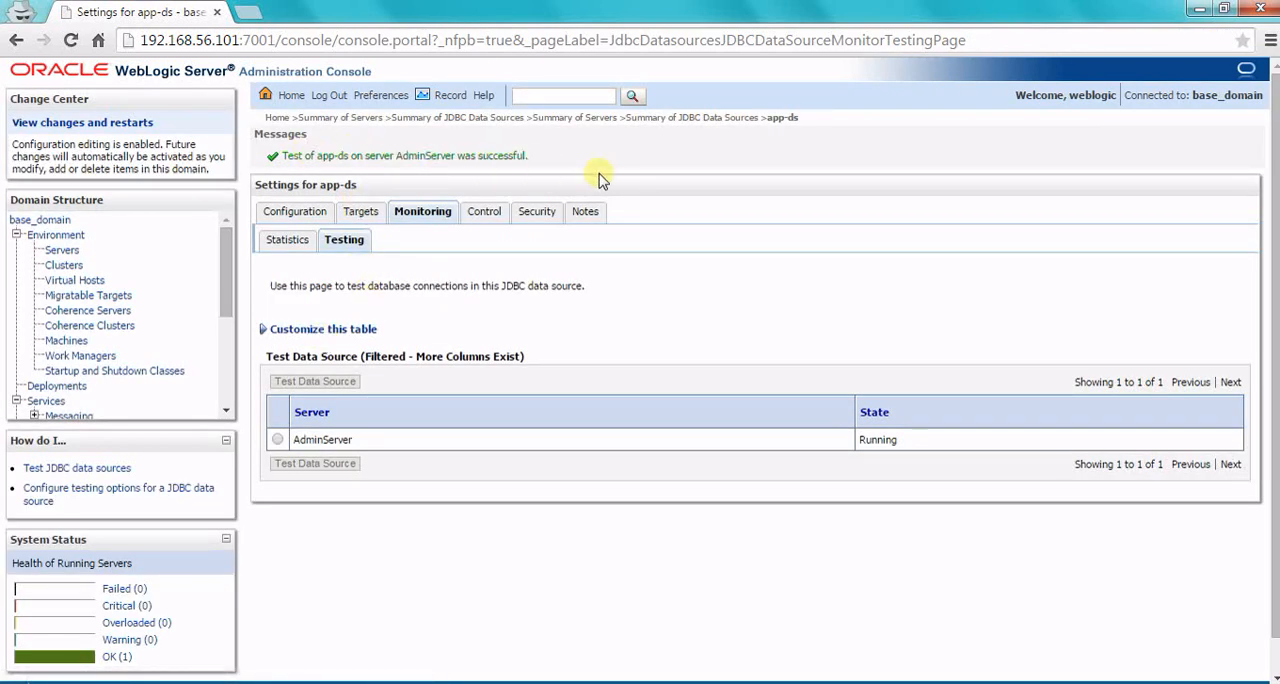